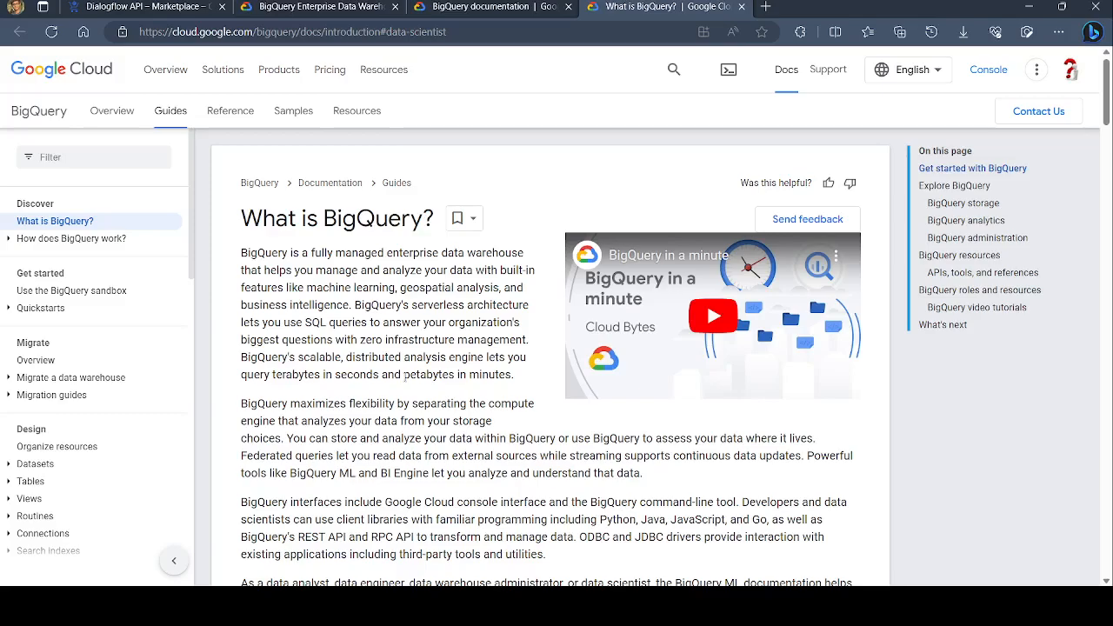
Leave the Dialogflow API product details in the Google Cloud console and return to the search results.
{"action": "scroll", "coordinate": [405, 376], "scroll_direction": "down", "scroll_amount": 2}
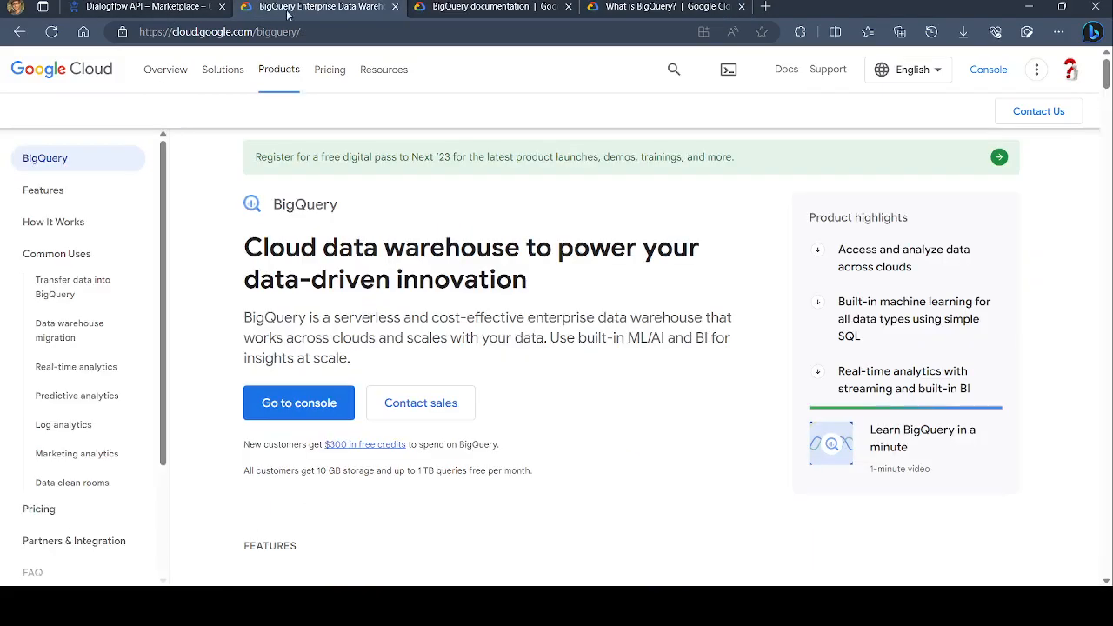
{"action": "left_click", "coordinate": [132, 9]}
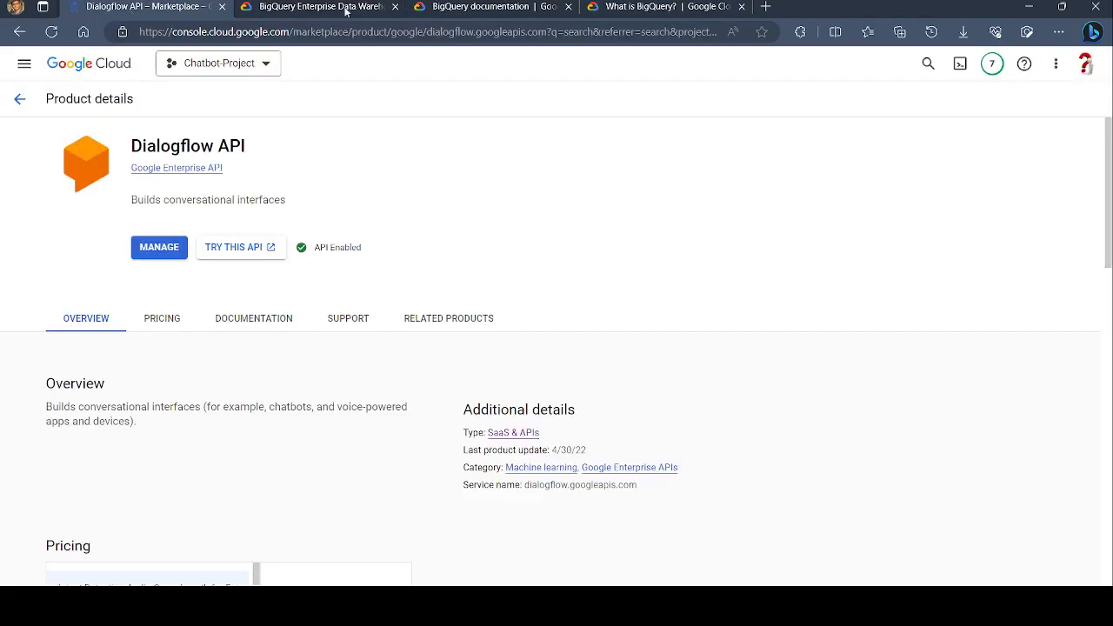
{"action": "left_click", "coordinate": [19, 98]}
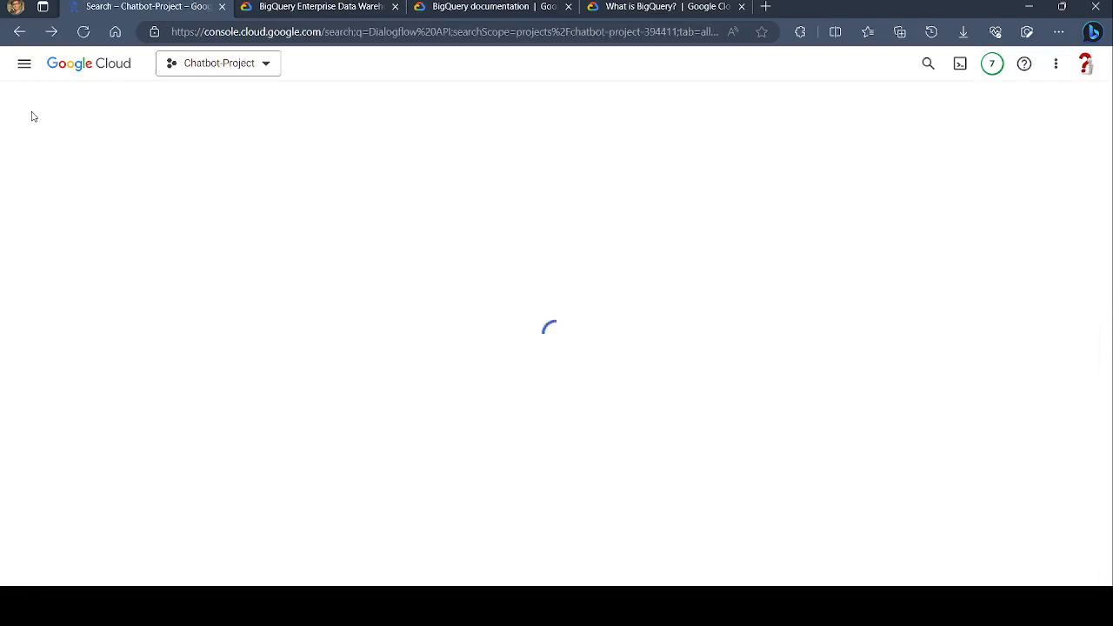
{"action": "left_click", "coordinate": [296, 32]}
{"action": "left_click", "coordinate": [1092, 31]}
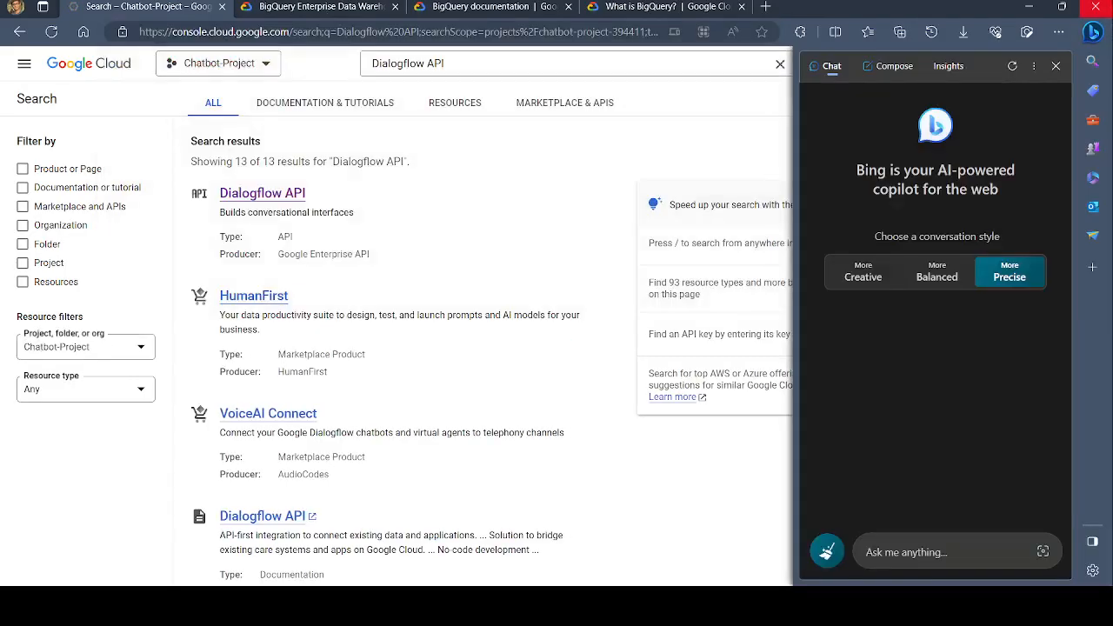
{"action": "left_click", "coordinate": [1093, 31]}
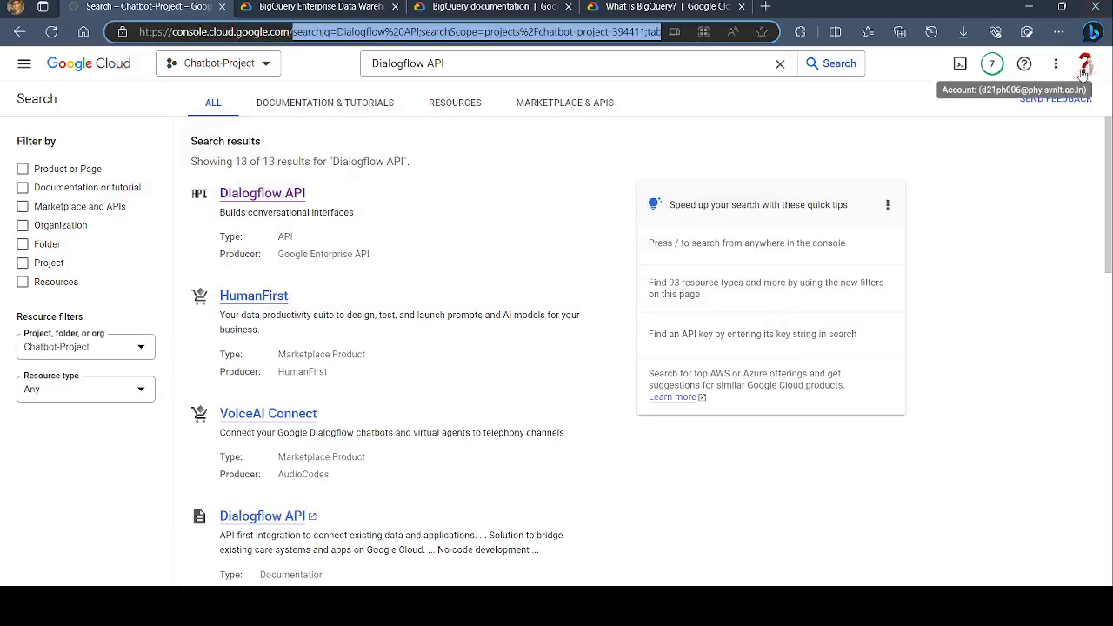
Open BigQuery for Chatbot-Project in the Google Cloud console and clear the Dialogflow API search text.
{"action": "left_click", "coordinate": [26, 66]}
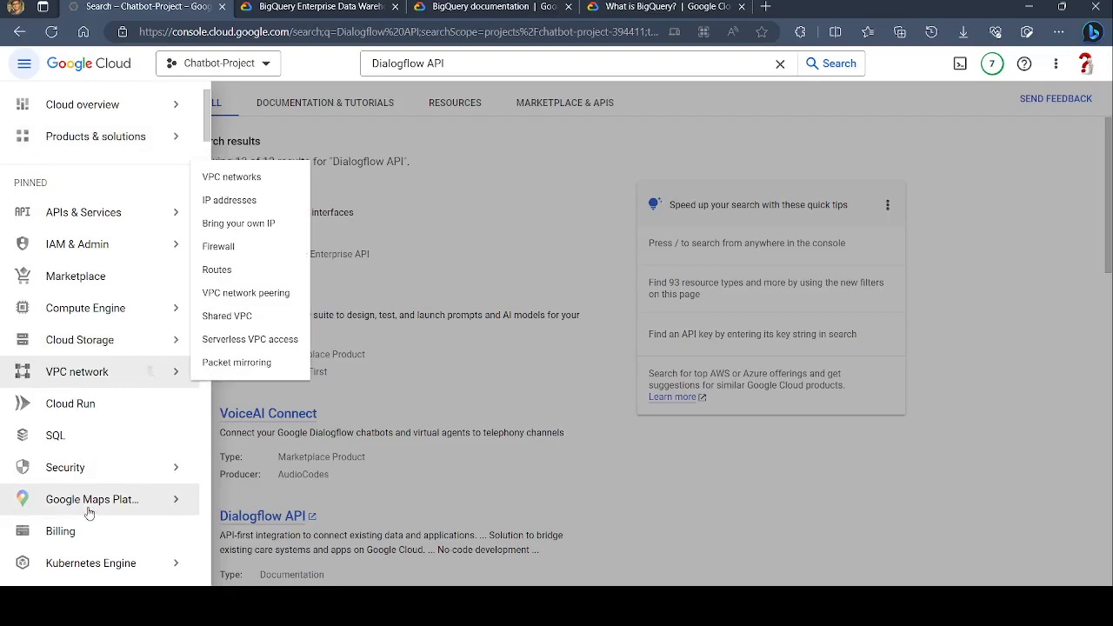
{"action": "scroll", "coordinate": [58, 345], "scroll_direction": "down", "scroll_amount": 2}
{"action": "left_click", "coordinate": [77, 450]}
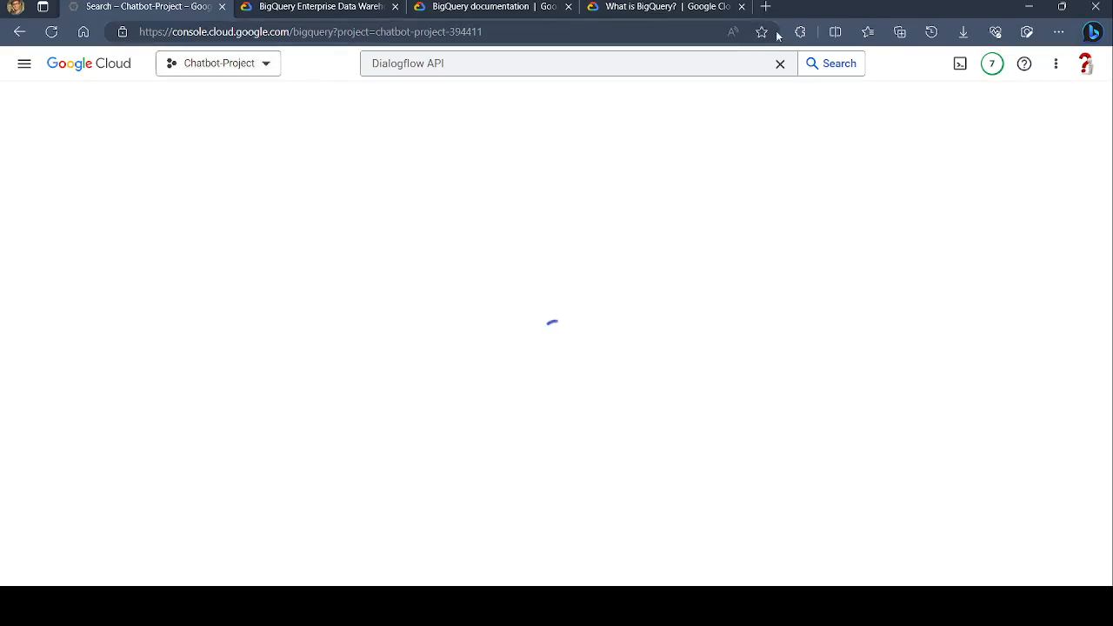
{"action": "left_click", "coordinate": [780, 63]}
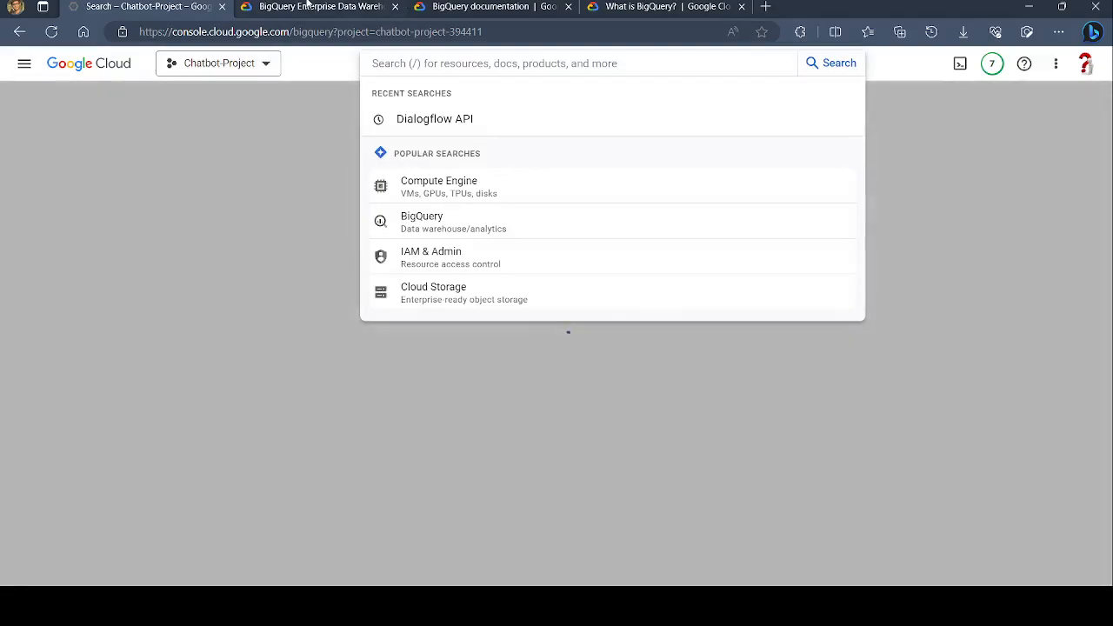
Close the BigQuery product overview page and go to "Get started with BigQuery" in the What is BigQuery? guide.
{"action": "left_click", "coordinate": [307, 7]}
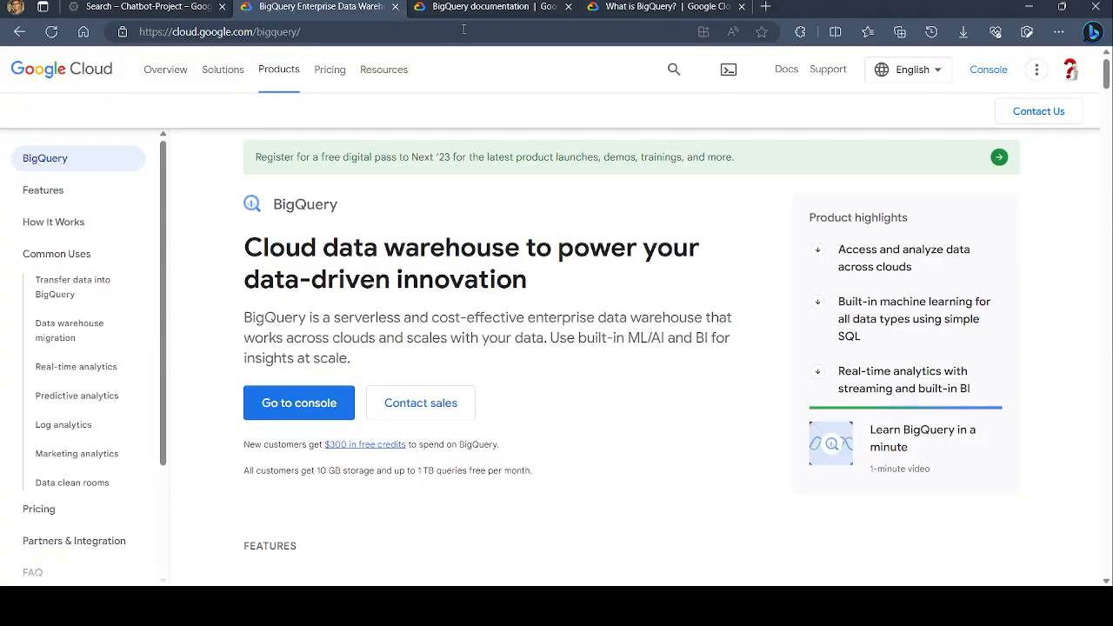
{"action": "left_click", "coordinate": [395, 6]}
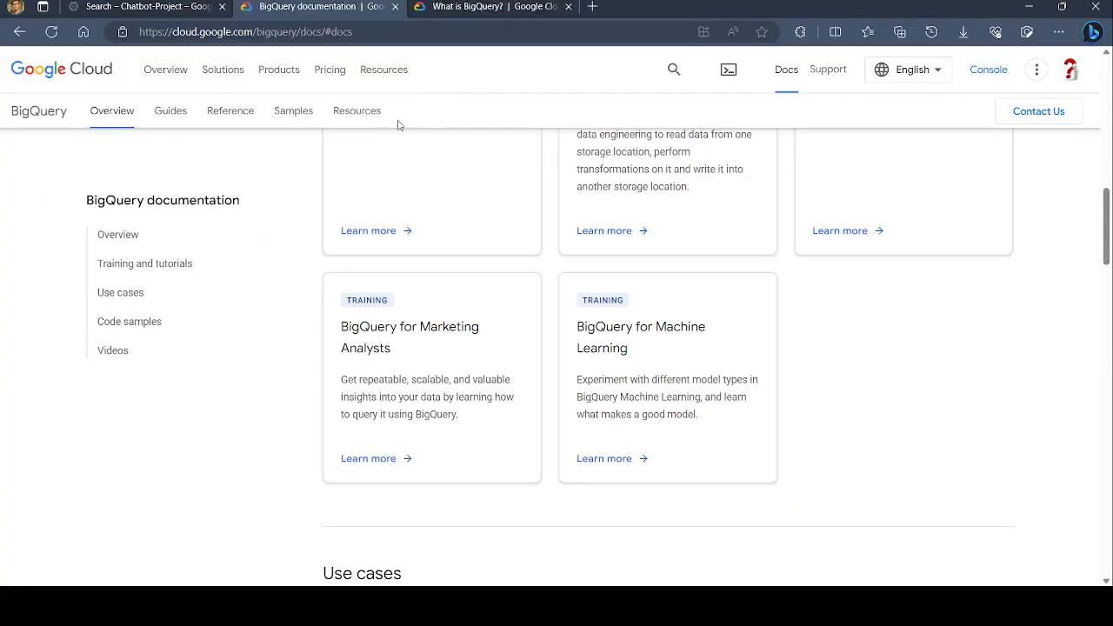
{"action": "left_click", "coordinate": [486, 12]}
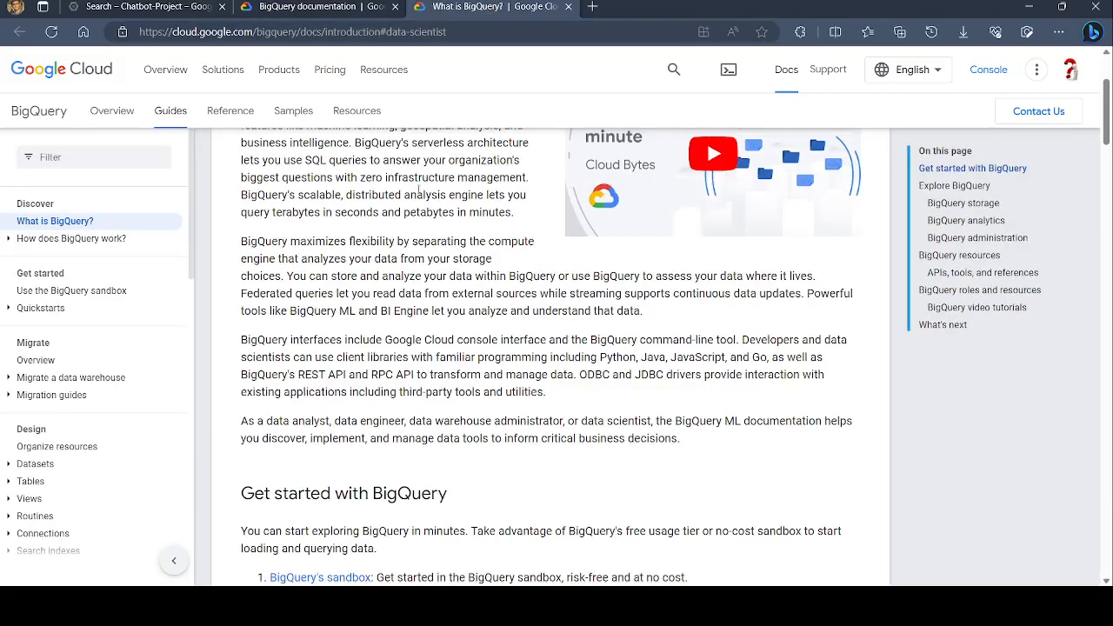
{"action": "scroll", "coordinate": [413, 237], "scroll_direction": "down", "scroll_amount": 3}
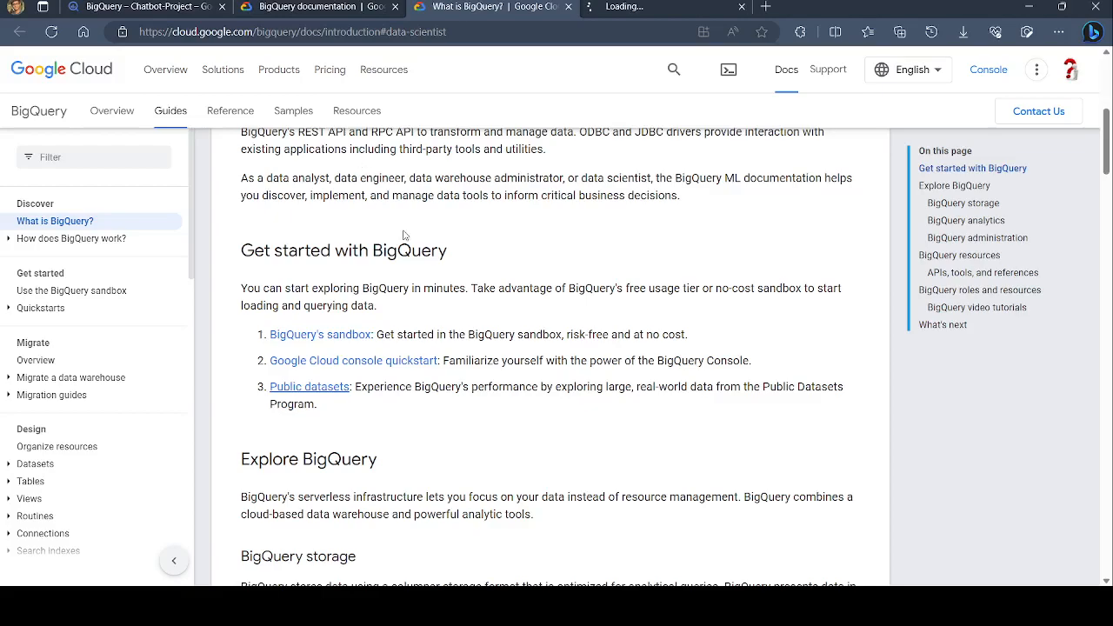
Skim the BigQuery public datasets page and open Analytics Hub from it.
{"action": "left_click", "coordinate": [677, 6]}
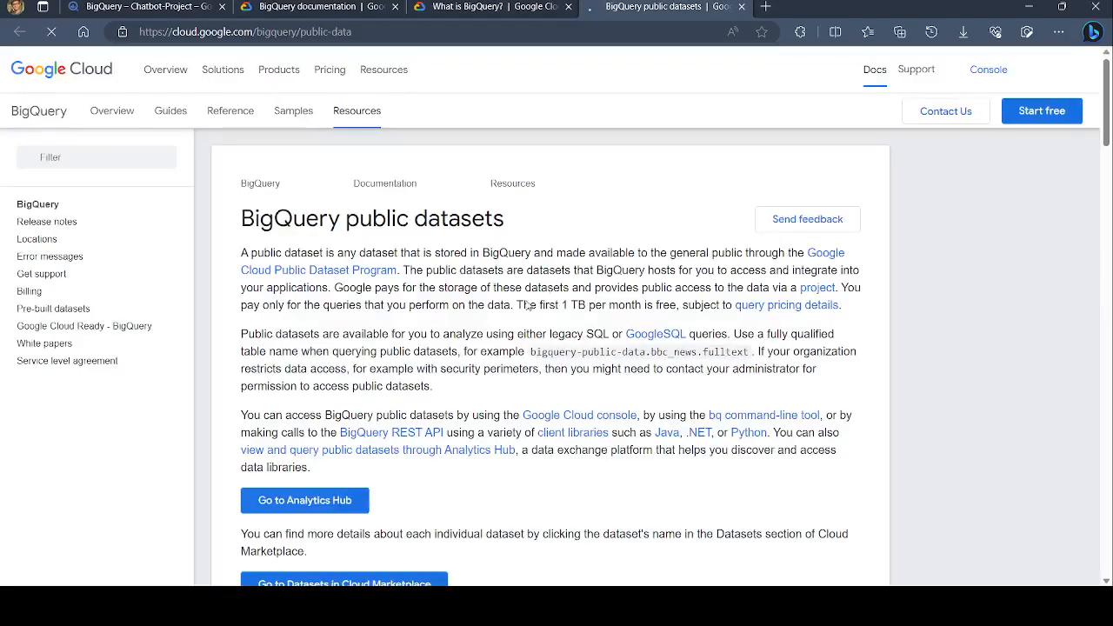
{"action": "scroll", "coordinate": [527, 305], "scroll_direction": "down", "scroll_amount": 10}
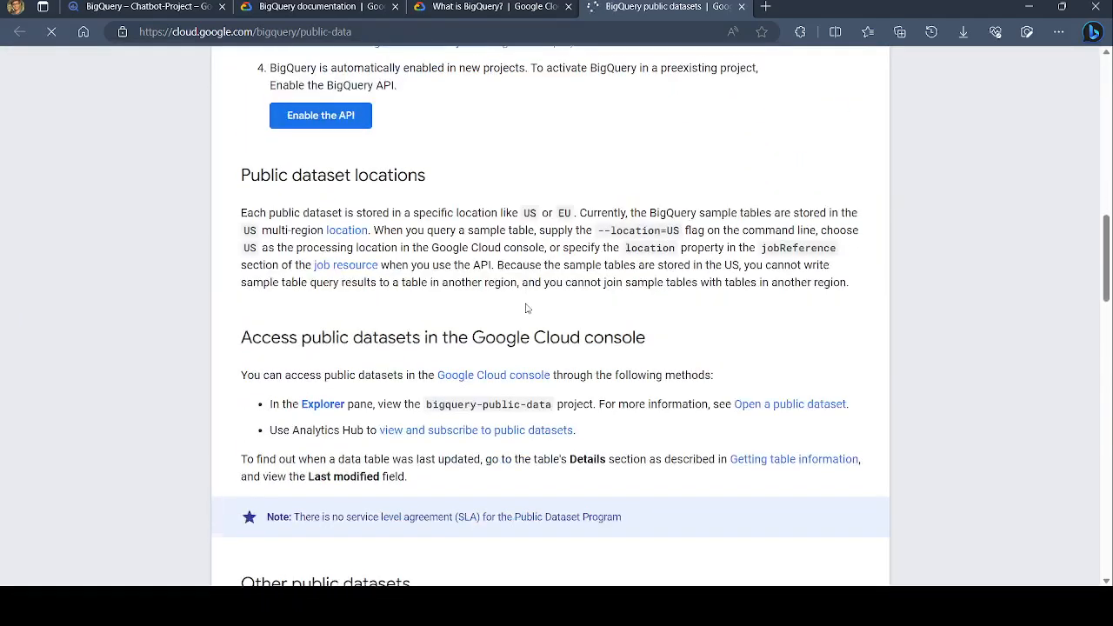
{"action": "scroll", "coordinate": [527, 308], "scroll_direction": "down", "scroll_amount": 15}
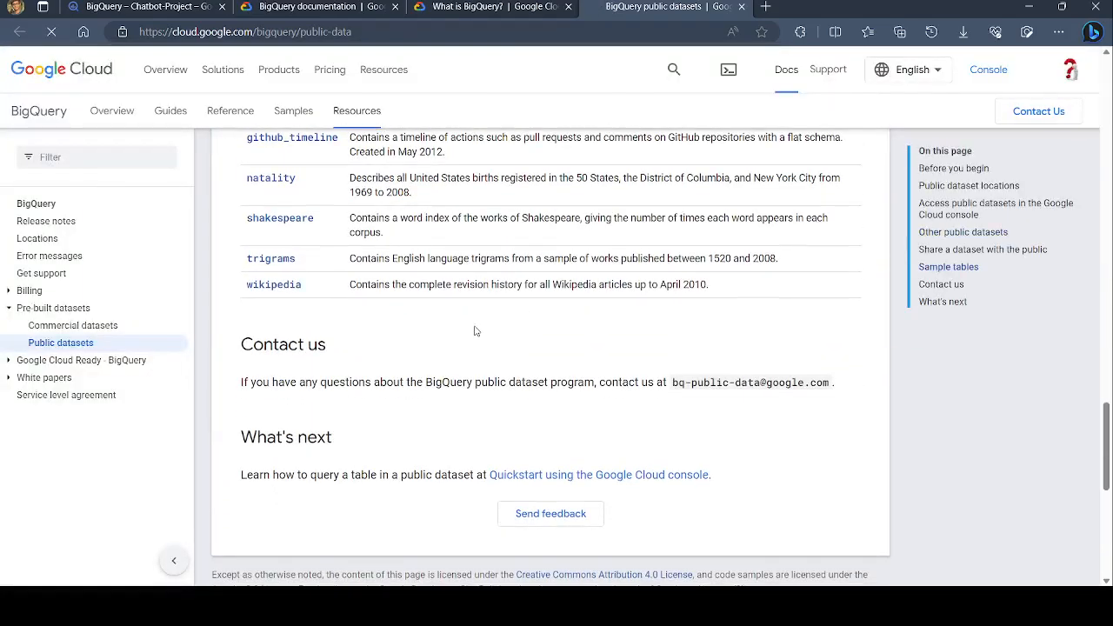
{"action": "scroll", "coordinate": [476, 330], "scroll_direction": "up", "scroll_amount": 20}
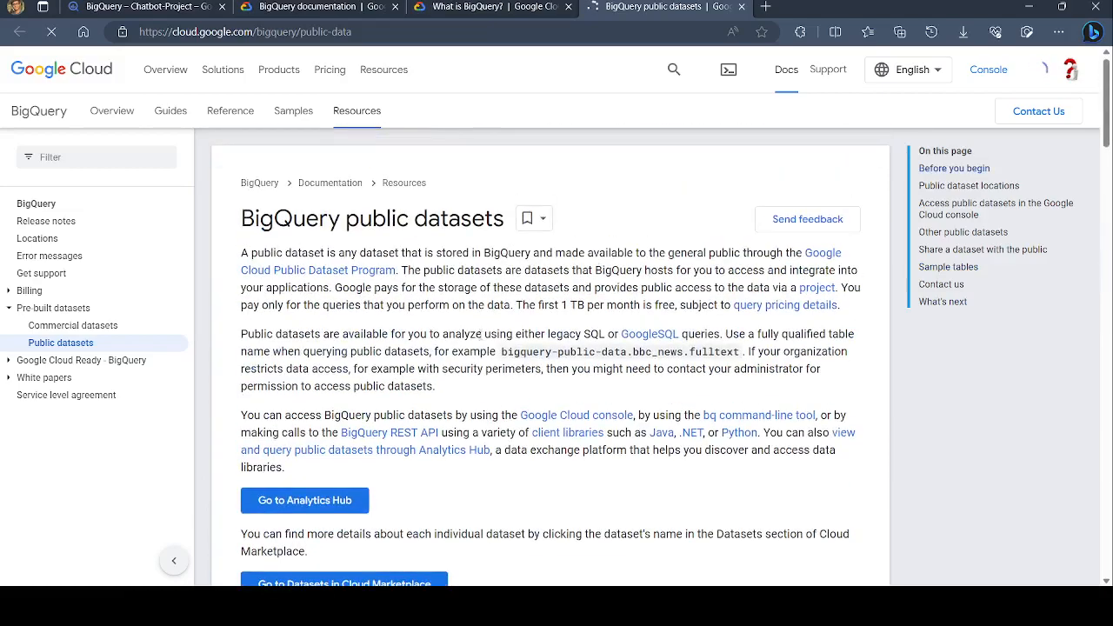
{"action": "left_click", "coordinate": [323, 501]}
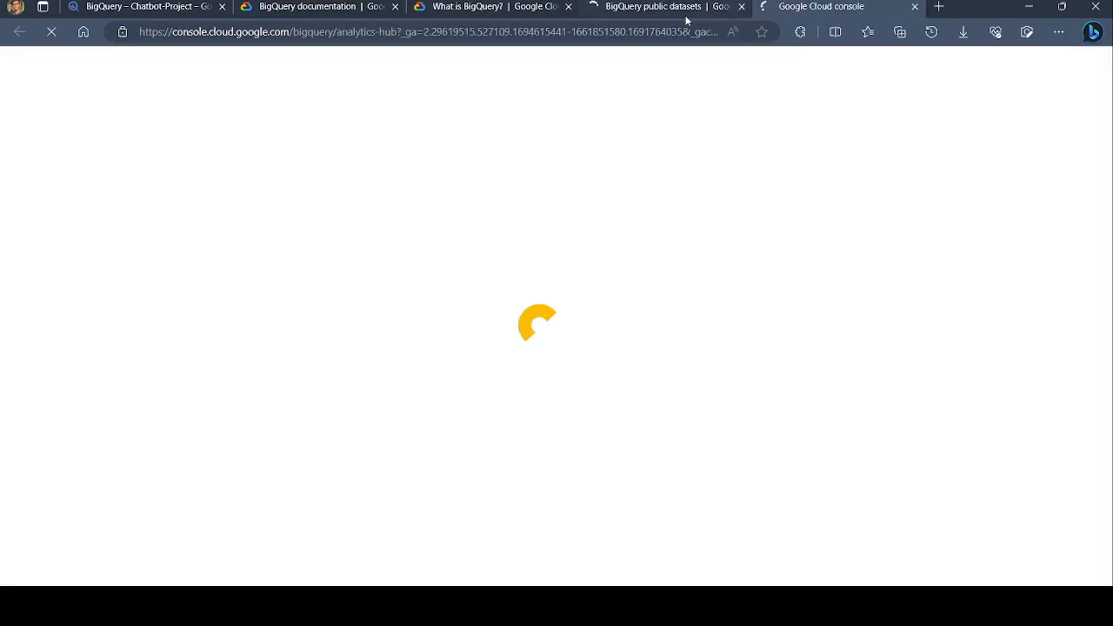
Review the storage, analytics, administration, resources and API reference sections of the What is BigQuery? guide.
{"action": "left_click", "coordinate": [497, 8]}
{"action": "scroll", "coordinate": [474, 291], "scroll_direction": "down", "scroll_amount": 4}
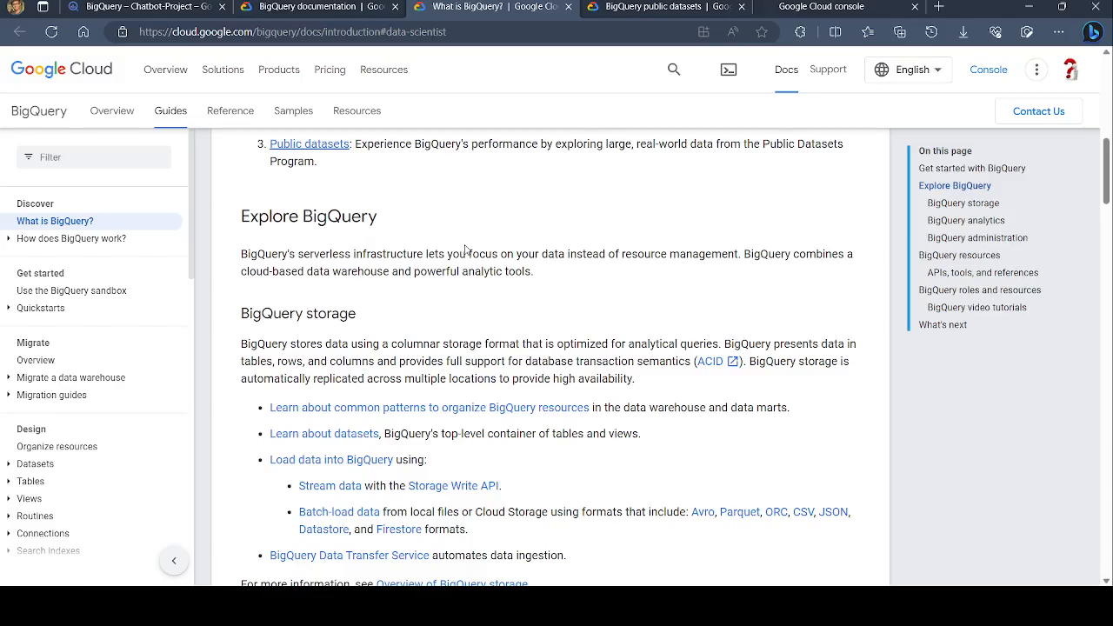
{"action": "scroll", "coordinate": [465, 250], "scroll_direction": "down", "scroll_amount": 6}
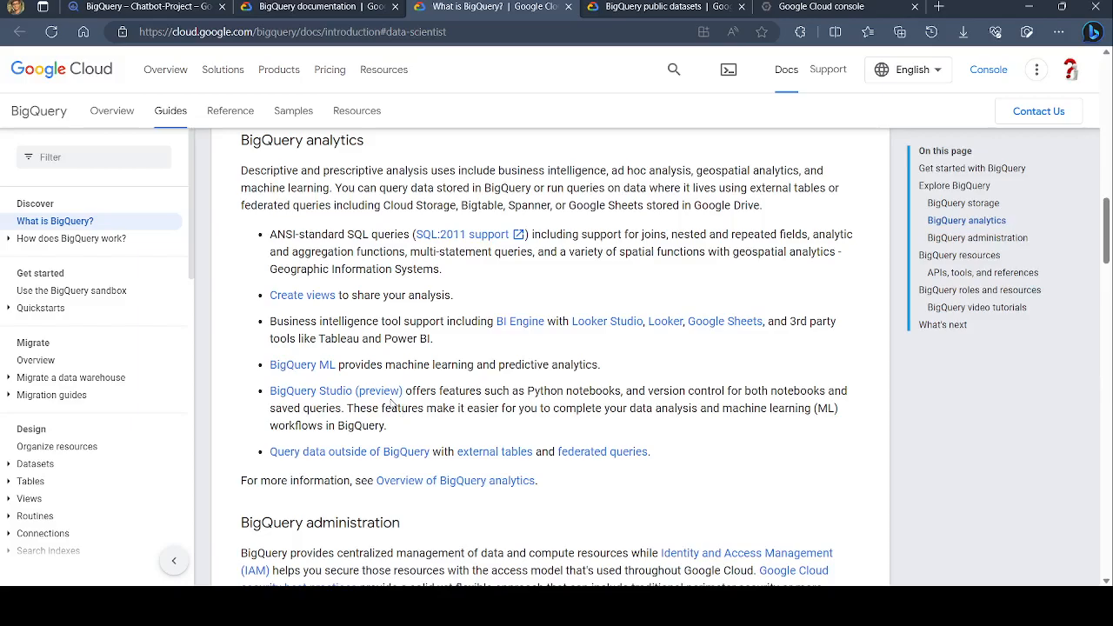
{"action": "scroll", "coordinate": [457, 389], "scroll_direction": "down", "scroll_amount": 7}
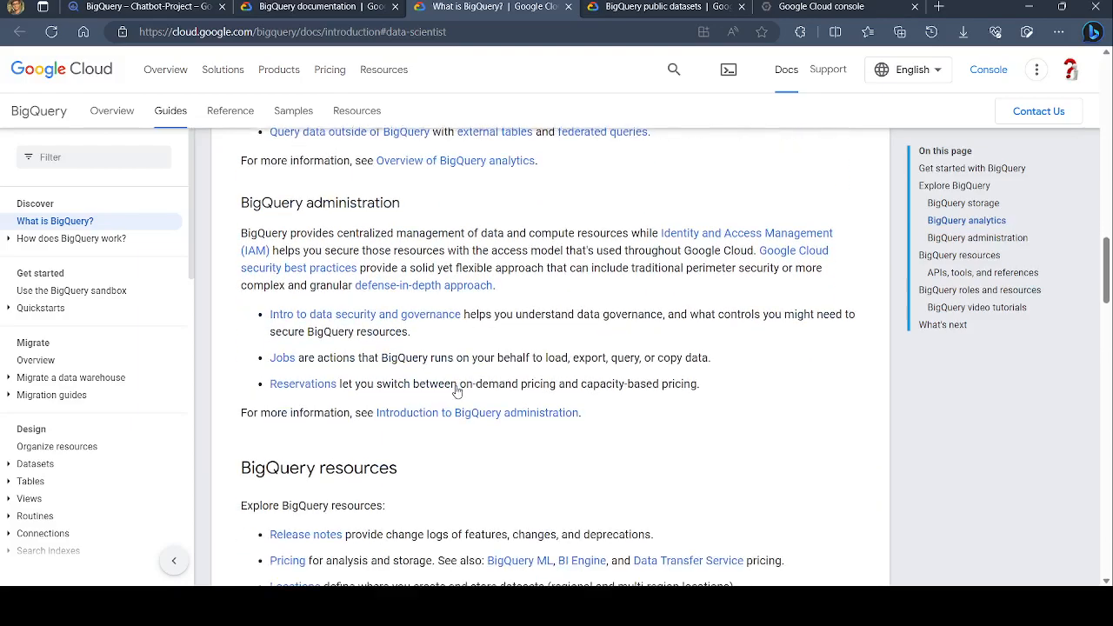
{"action": "scroll", "coordinate": [456, 389], "scroll_direction": "down", "scroll_amount": 4}
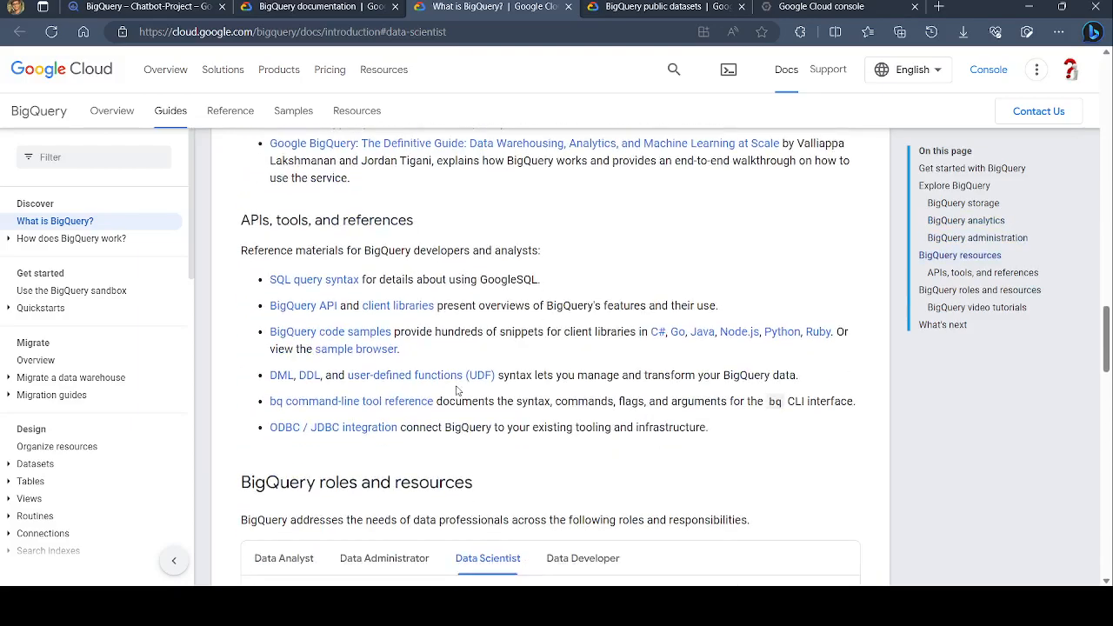
{"action": "scroll", "coordinate": [459, 392], "scroll_direction": "down", "scroll_amount": 2}
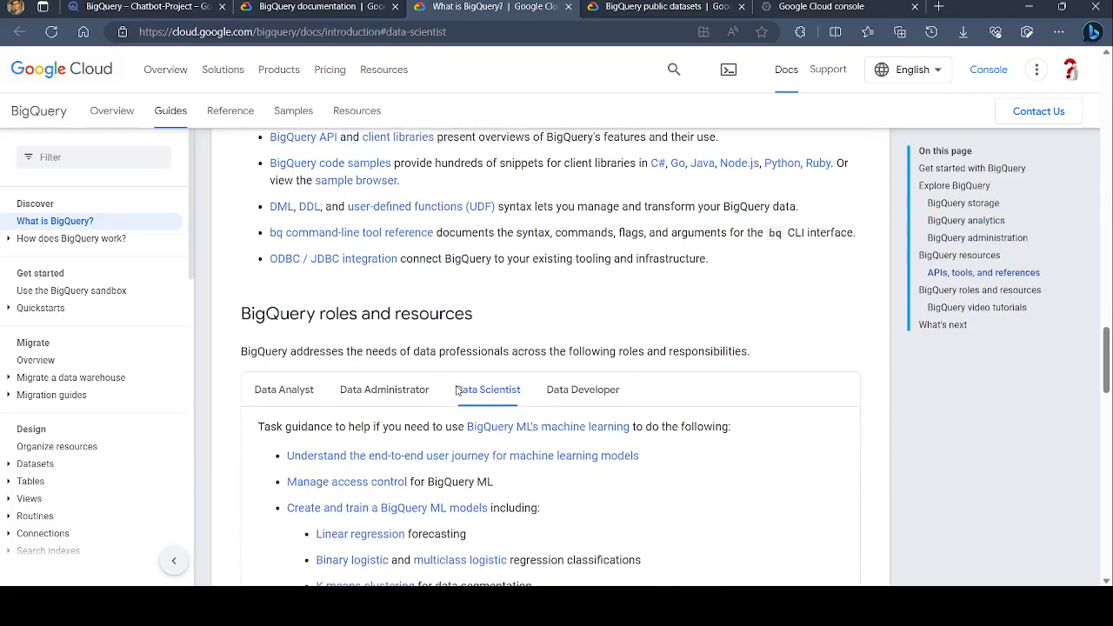
Compare the task guidance for Data Analyst, Data Administrator, Data Scientist and Data Developer under BigQuery roles and resources.
{"action": "left_click", "coordinate": [299, 391]}
{"action": "scroll", "coordinate": [303, 306], "scroll_direction": "down", "scroll_amount": 2}
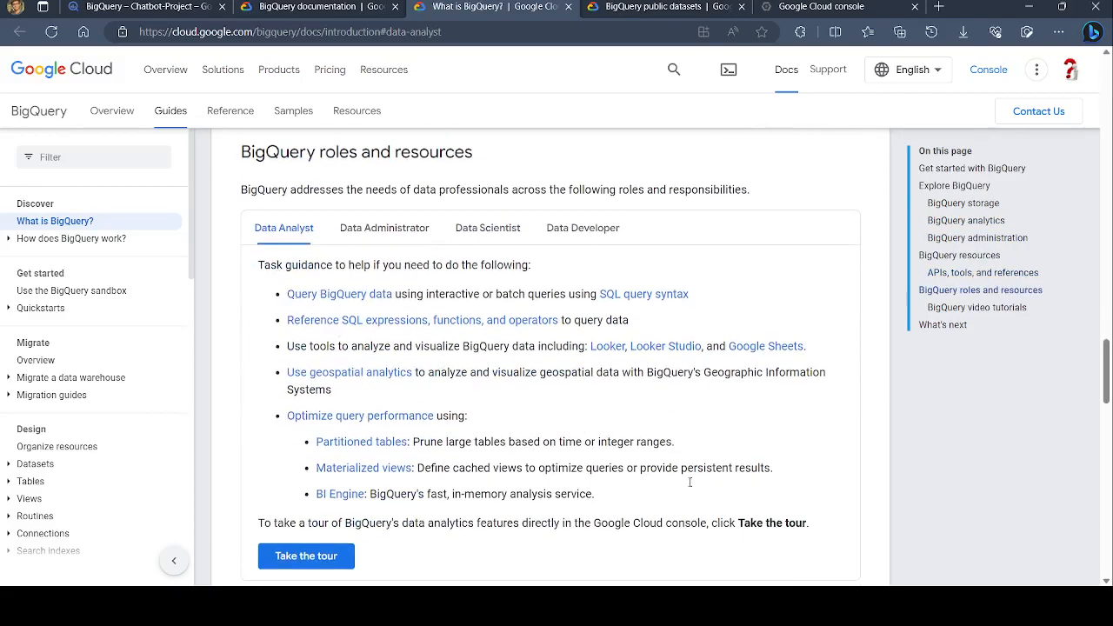
{"action": "left_click", "coordinate": [399, 228]}
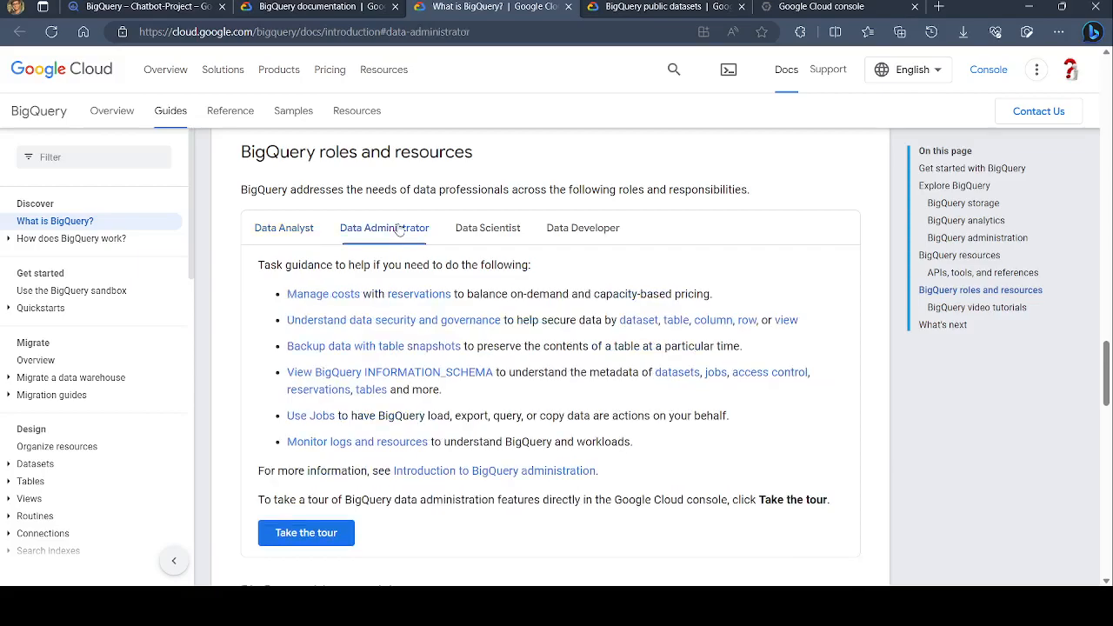
{"action": "left_click", "coordinate": [485, 236]}
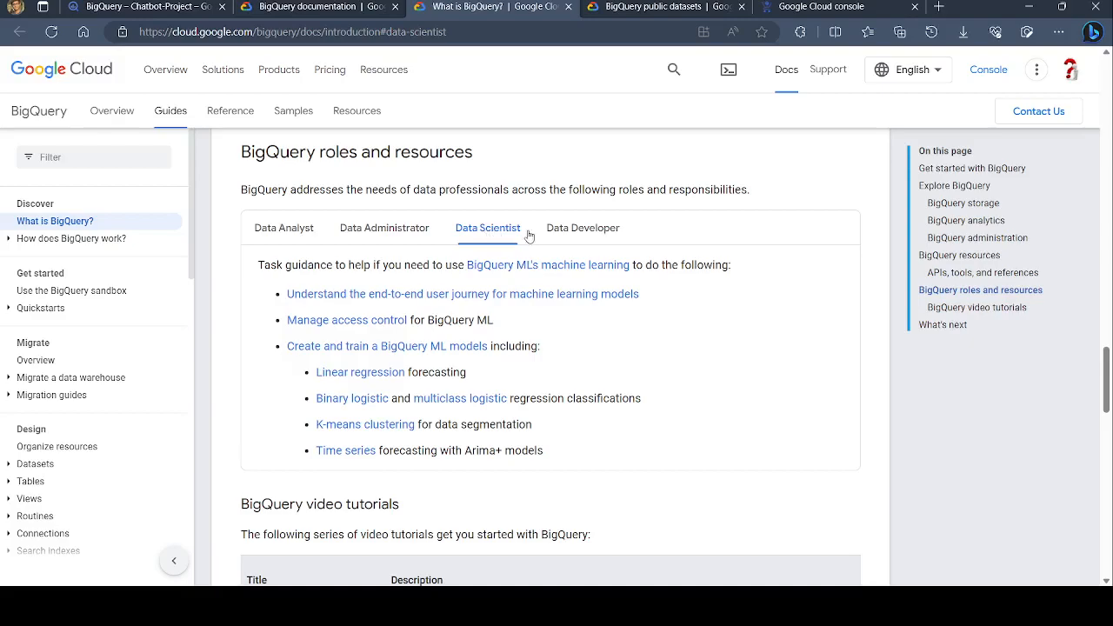
{"action": "left_click", "coordinate": [606, 236]}
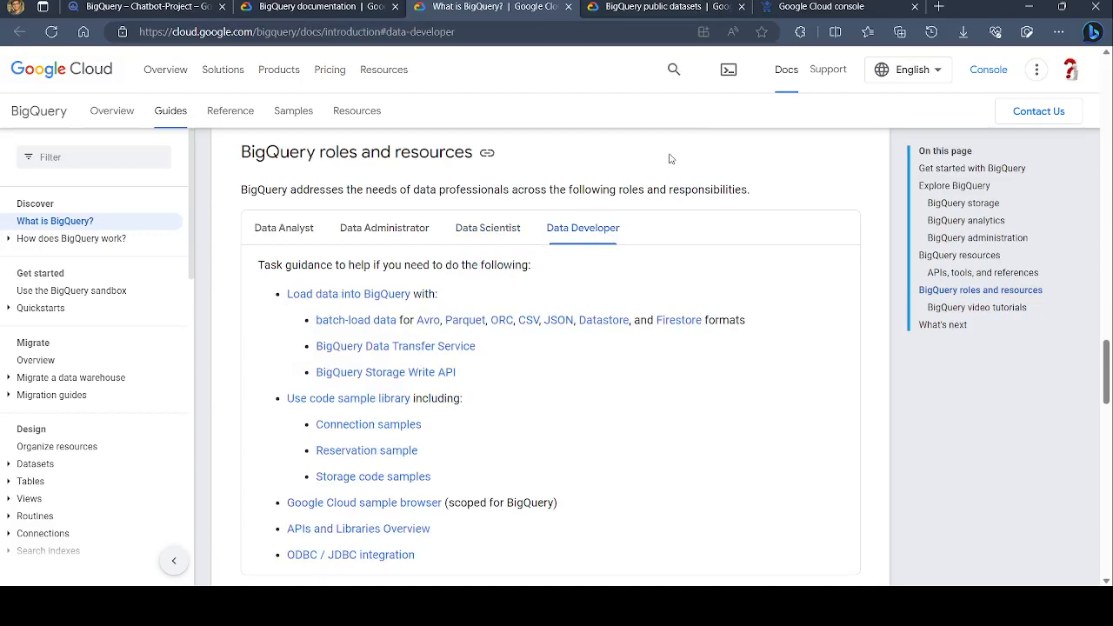
Check the Analytics Hub API product details and return to the BigQuery public datasets page.
{"action": "left_click", "coordinate": [674, 8]}
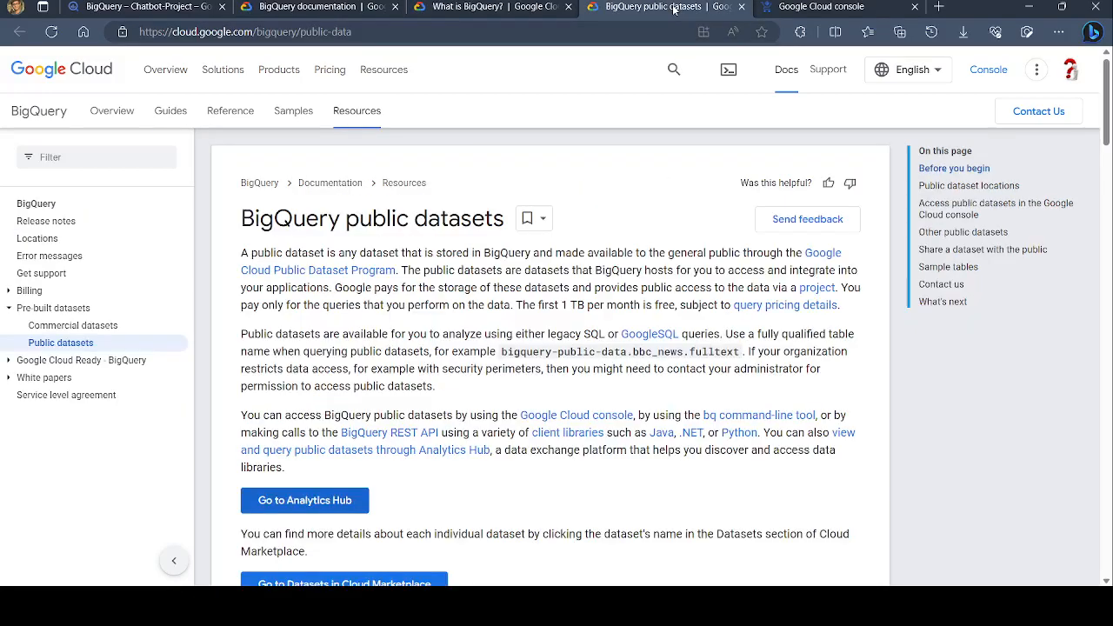
{"action": "left_click", "coordinate": [809, 6]}
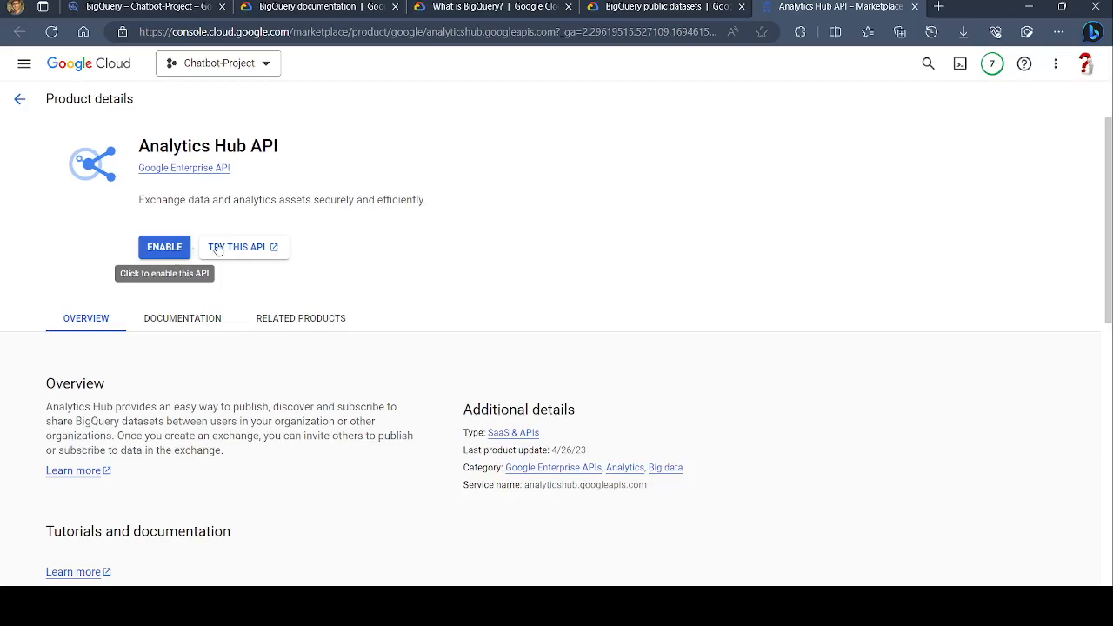
{"action": "left_click", "coordinate": [672, 9]}
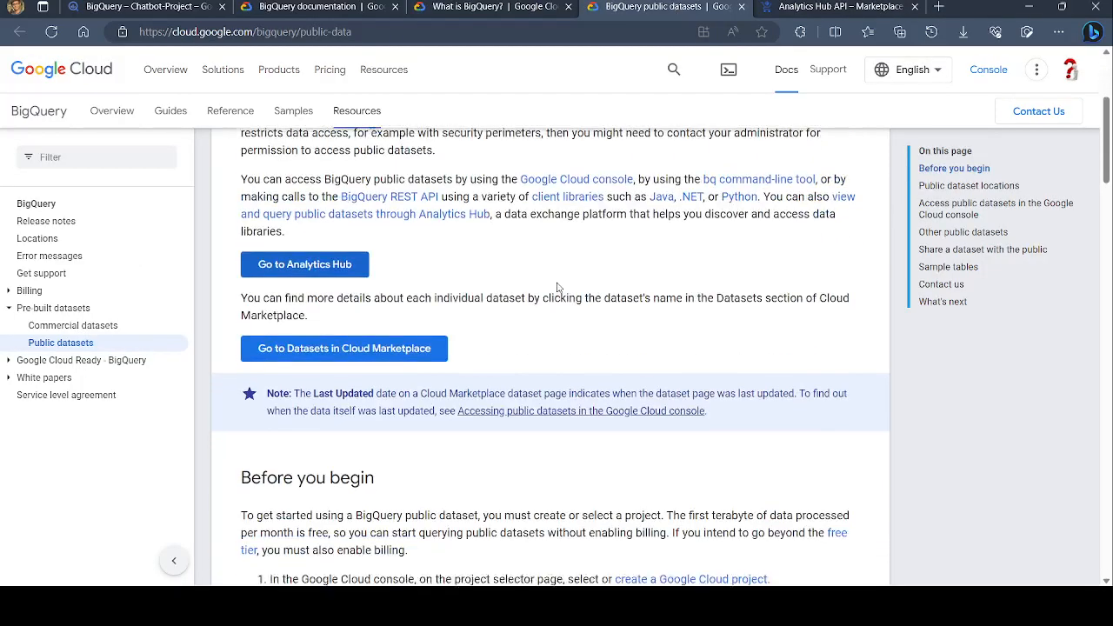
Close the BigQuery documentation and BigQuery public datasets pages, keeping the What is BigQuery? guide open.
{"action": "left_click", "coordinate": [324, 7]}
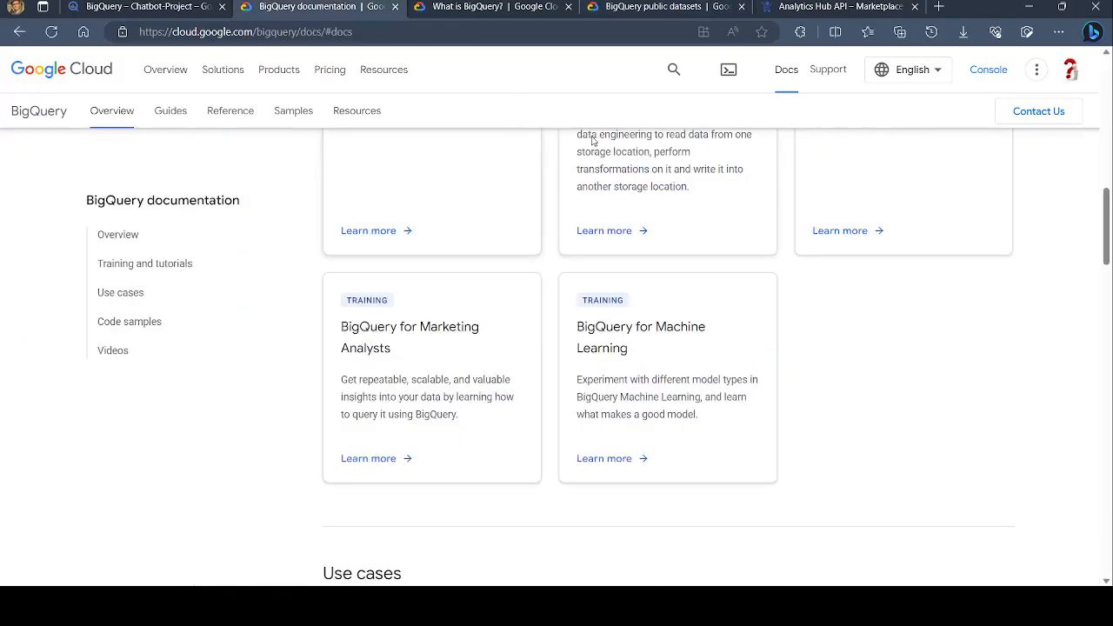
{"action": "left_click", "coordinate": [396, 9]}
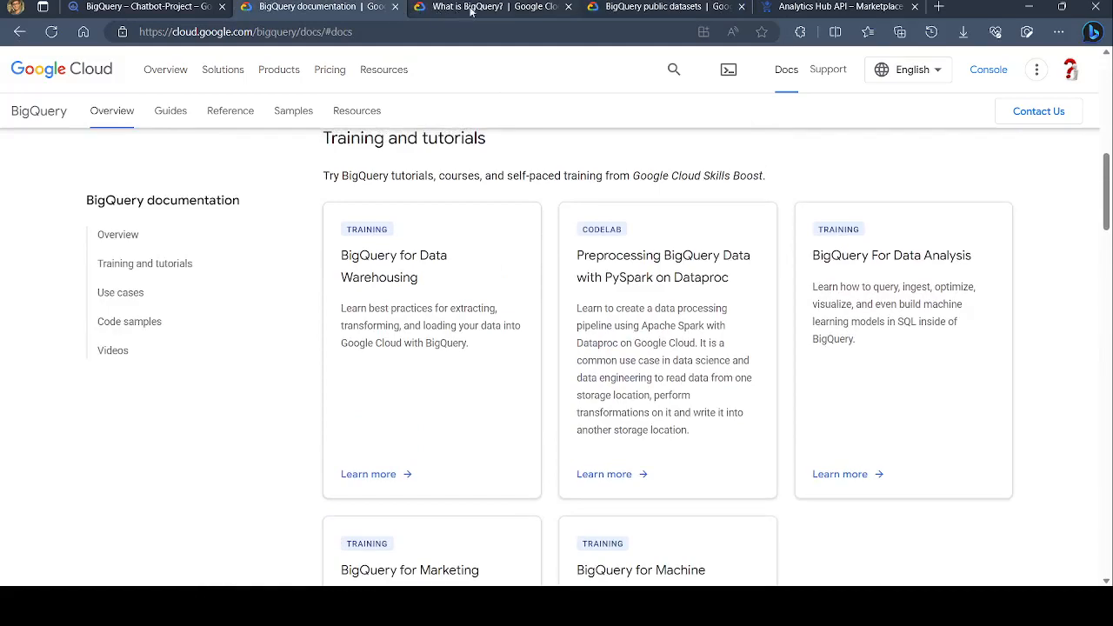
{"action": "left_click", "coordinate": [568, 6]}
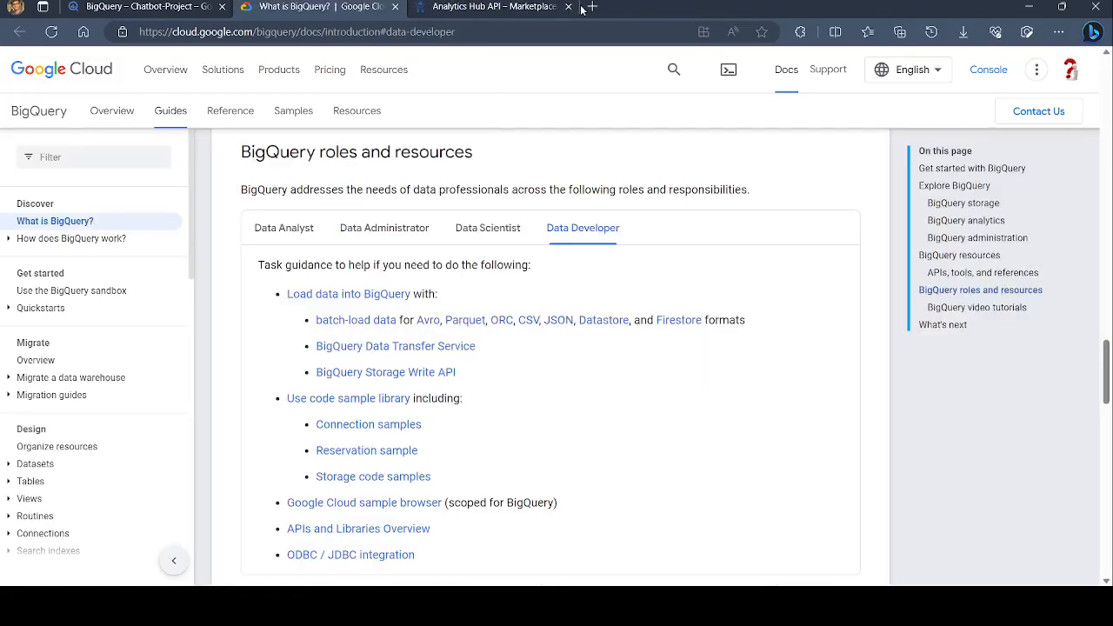
Reload the BigQuery console page for Chatbot-Project and close the Analytics Hub API page.
{"action": "left_click", "coordinate": [163, 6]}
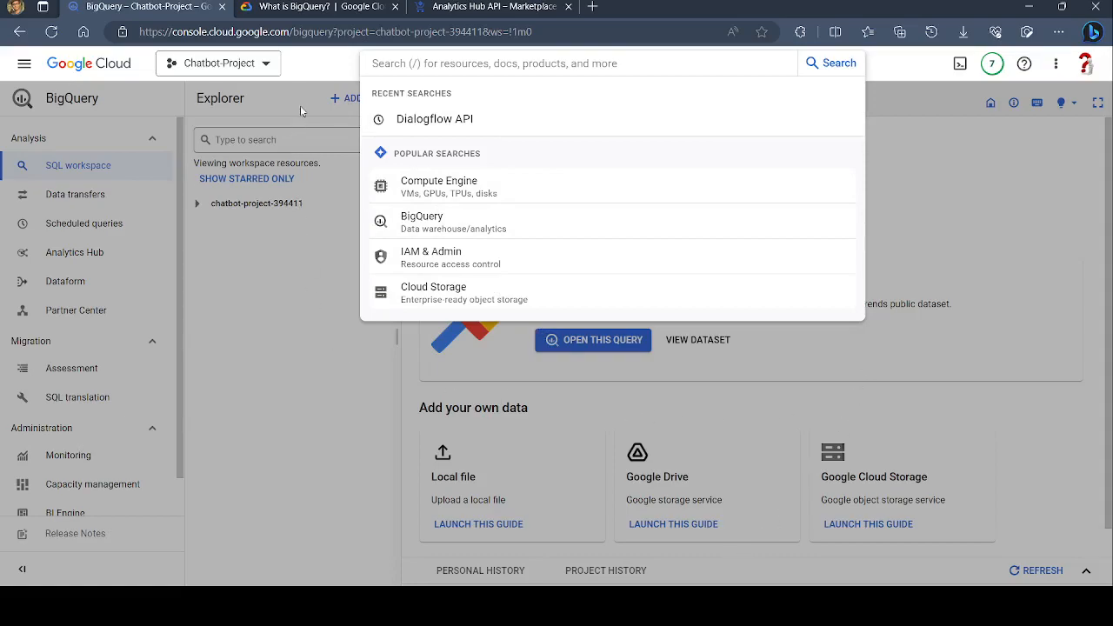
{"action": "left_click", "coordinate": [50, 33]}
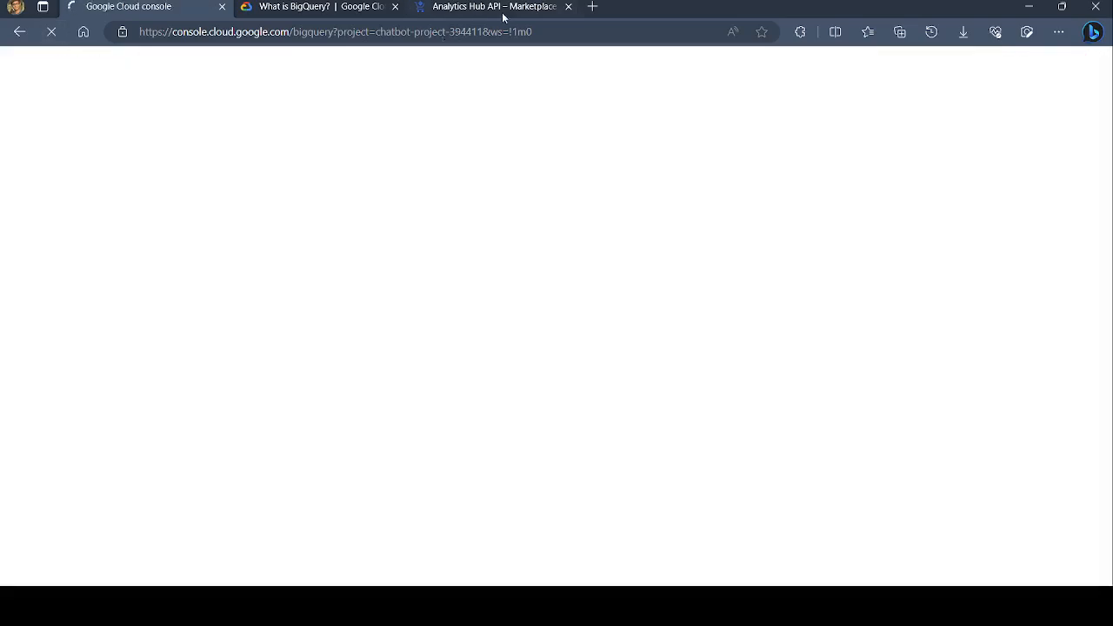
{"action": "left_click", "coordinate": [568, 7]}
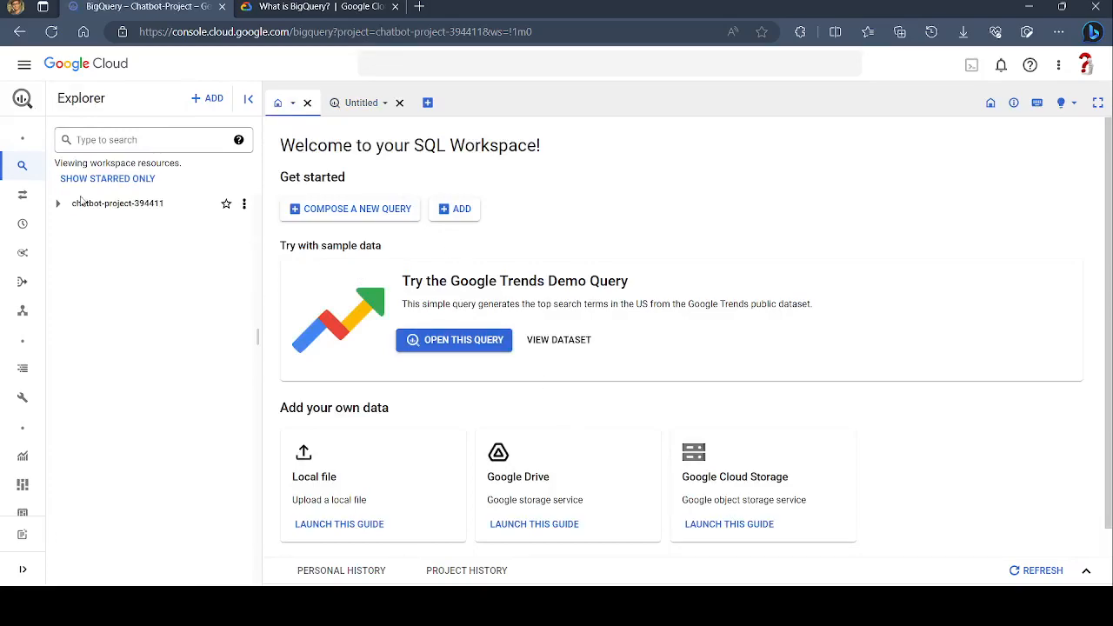
Look over the BigQuery navigation sections and expand the Chatbot-Project resources and External connections in the Explorer.
{"action": "mouse_move", "coordinate": [4, 170]}
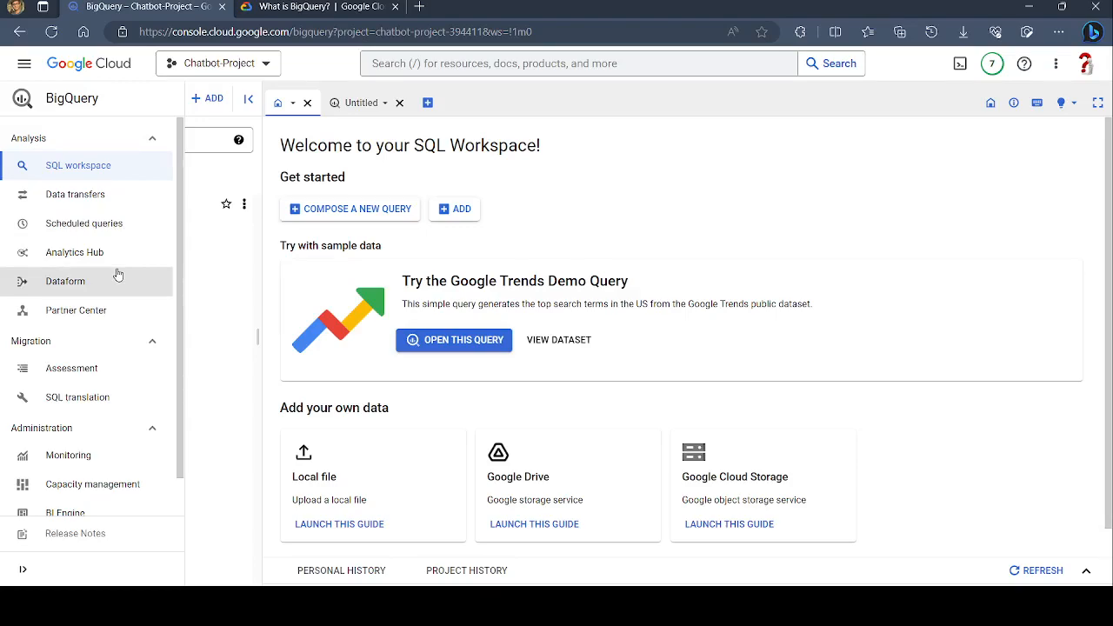
{"action": "scroll", "coordinate": [119, 322], "scroll_direction": "down", "scroll_amount": 1}
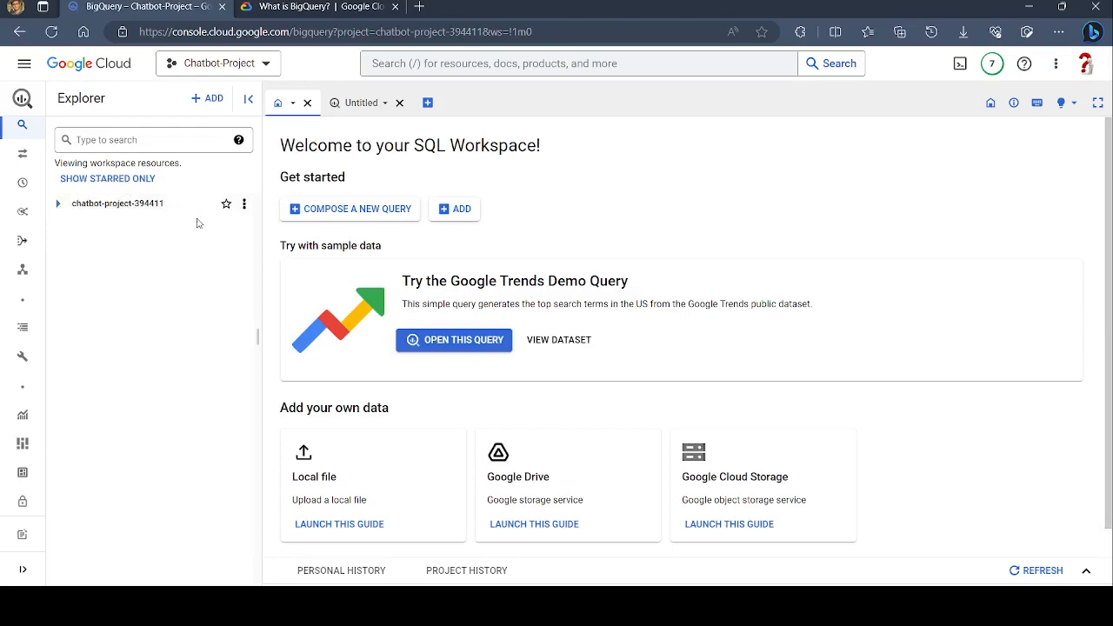
{"action": "left_click", "coordinate": [58, 205]}
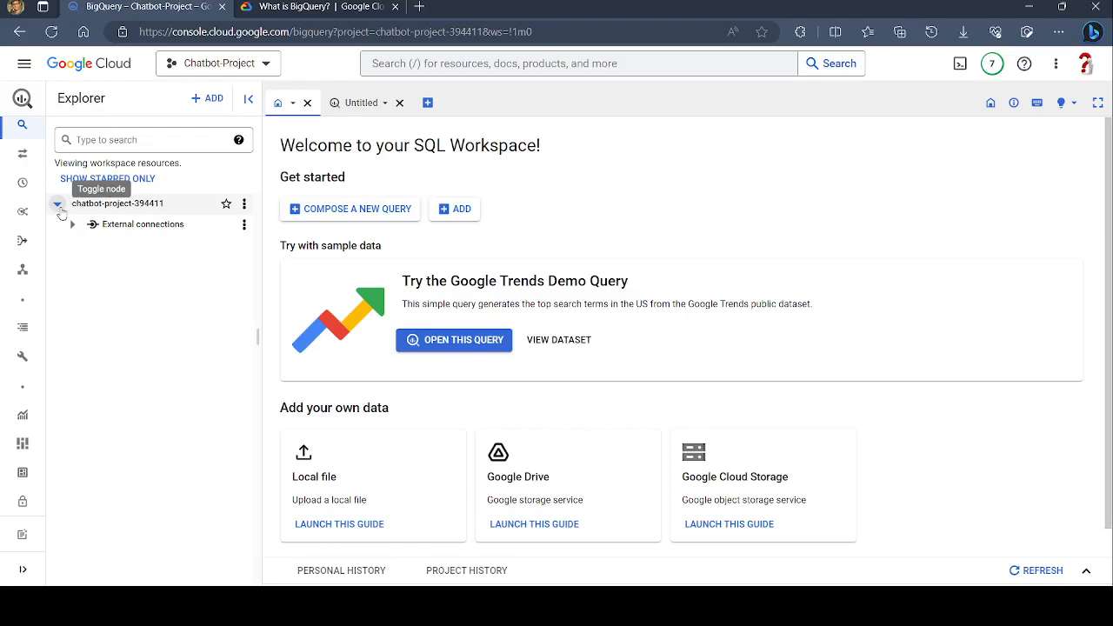
{"action": "left_click", "coordinate": [73, 224]}
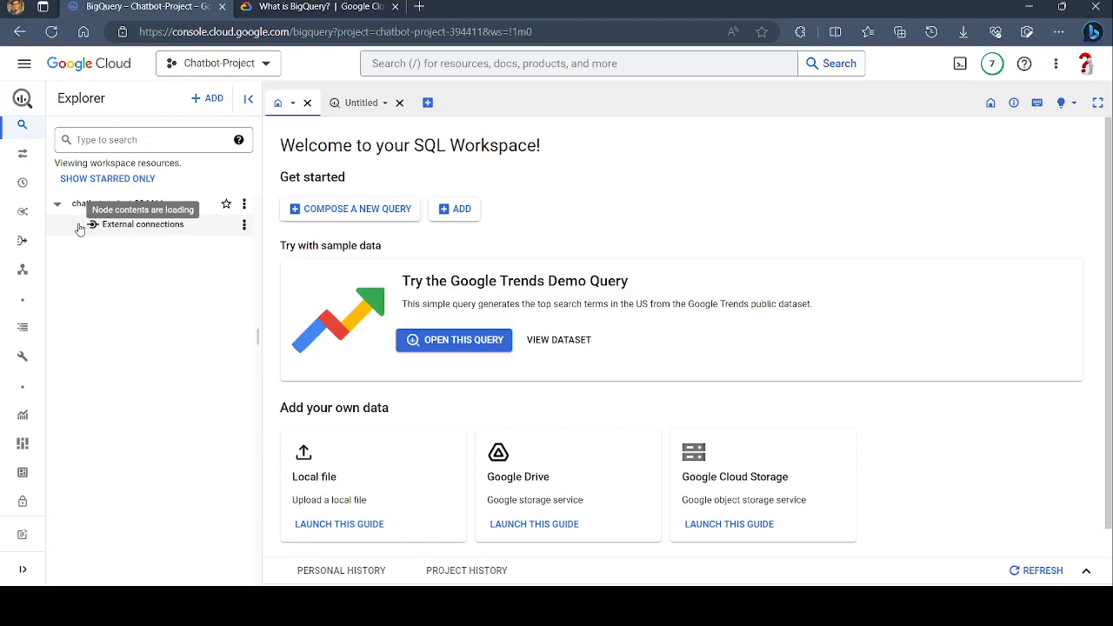
Start a new dataset in Chatbot-Project and set its dataset ID to Youtube.
{"action": "left_click", "coordinate": [245, 207]}
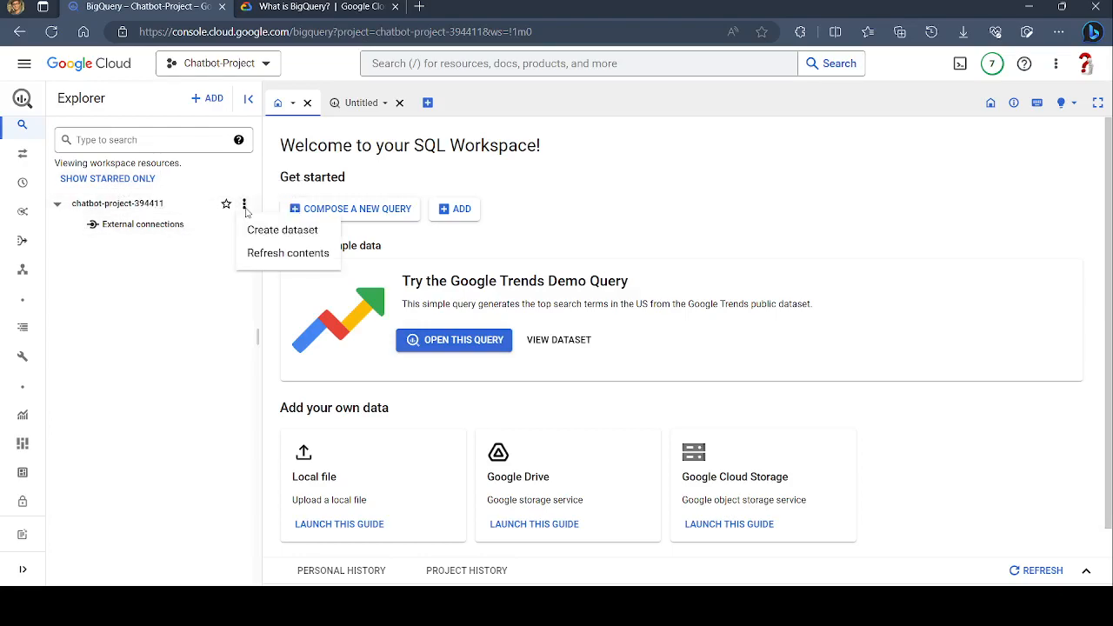
{"action": "left_click", "coordinate": [258, 229]}
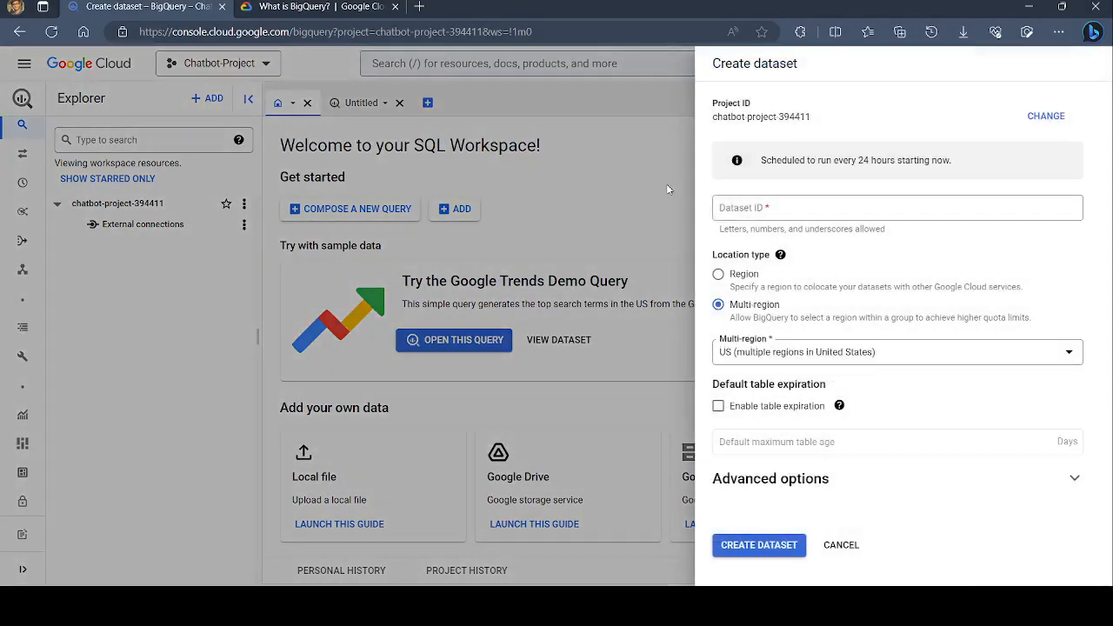
{"action": "left_click", "coordinate": [729, 211]}
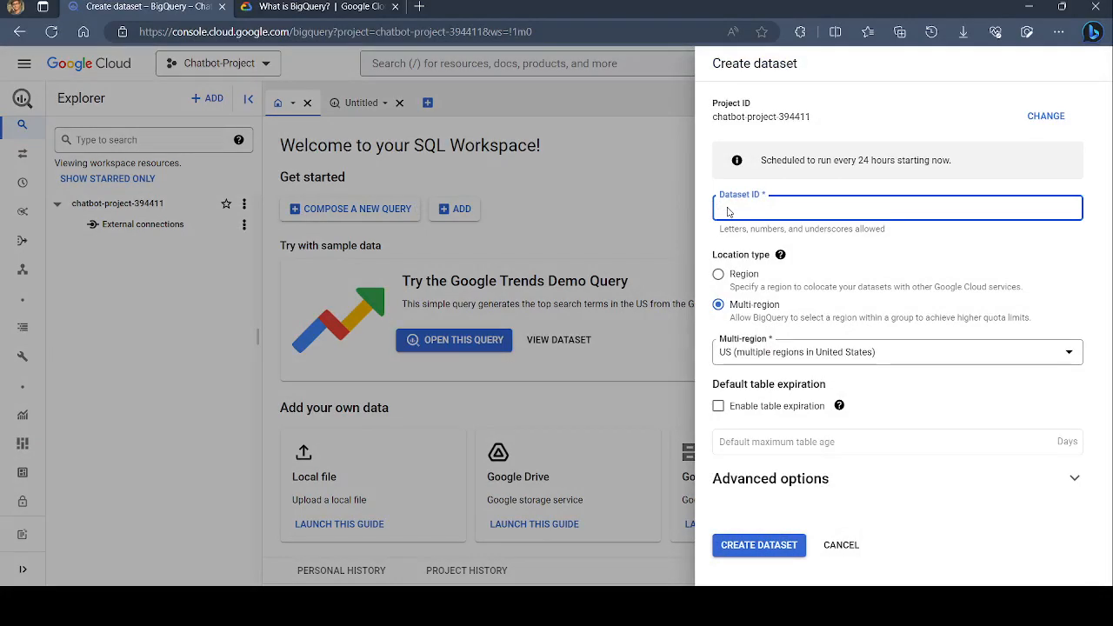
{"action": "type", "text": "Yout"}
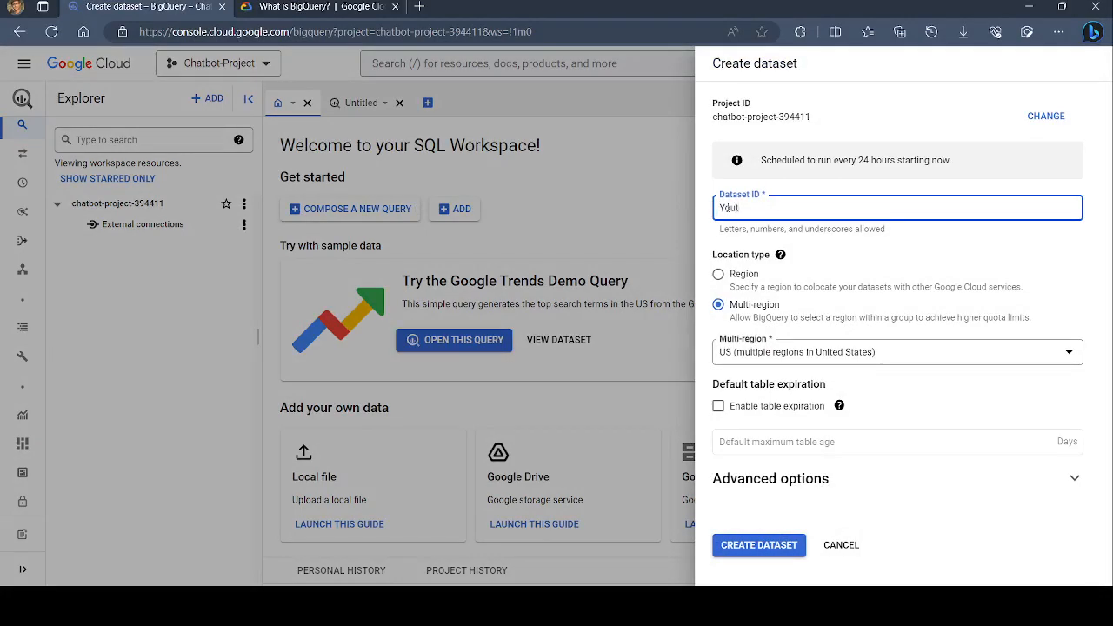
{"action": "type", "text": "ube"}
Review the advanced options for the Youtube dataset and create it with the default settings.
{"action": "left_click", "coordinate": [819, 483]}
{"action": "scroll", "coordinate": [857, 382], "scroll_direction": "down", "scroll_amount": 4}
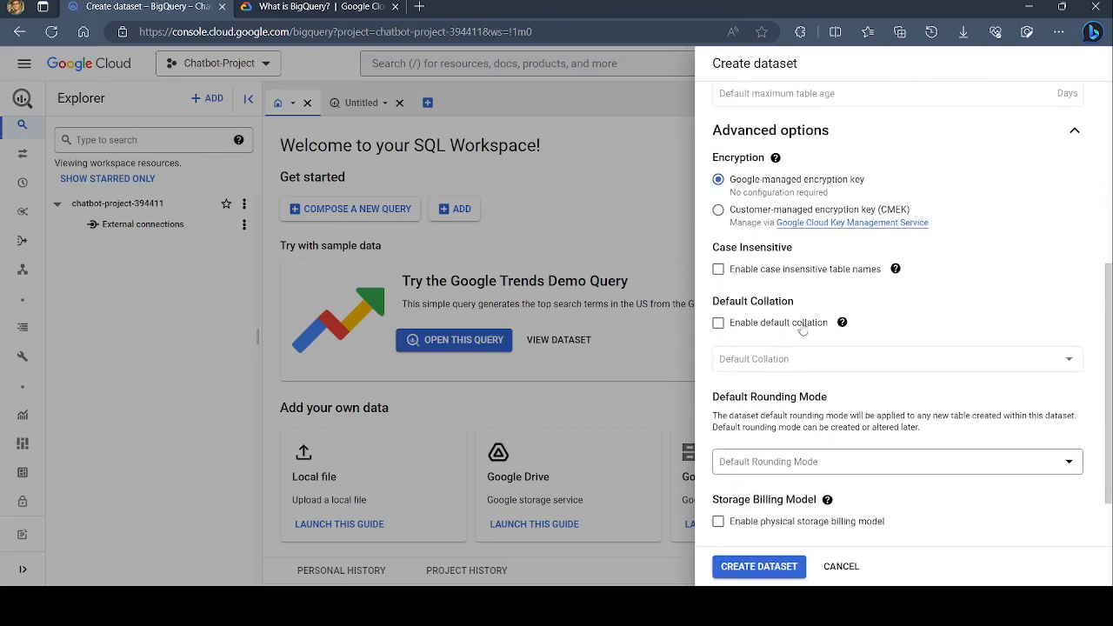
{"action": "scroll", "coordinate": [825, 324], "scroll_direction": "down", "scroll_amount": 2}
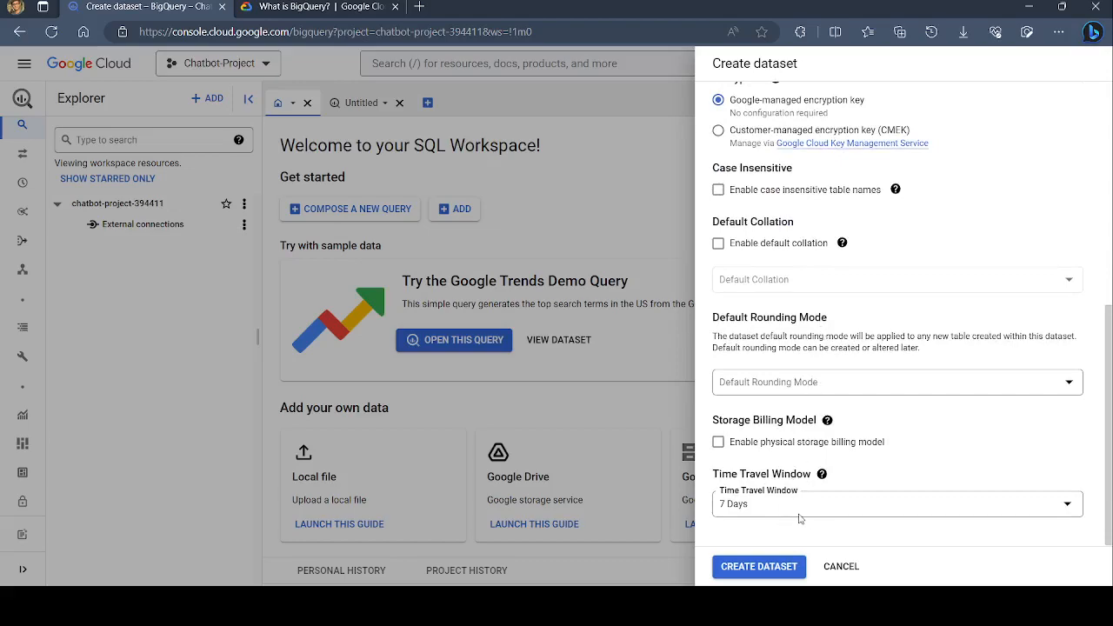
{"action": "left_click", "coordinate": [758, 567]}
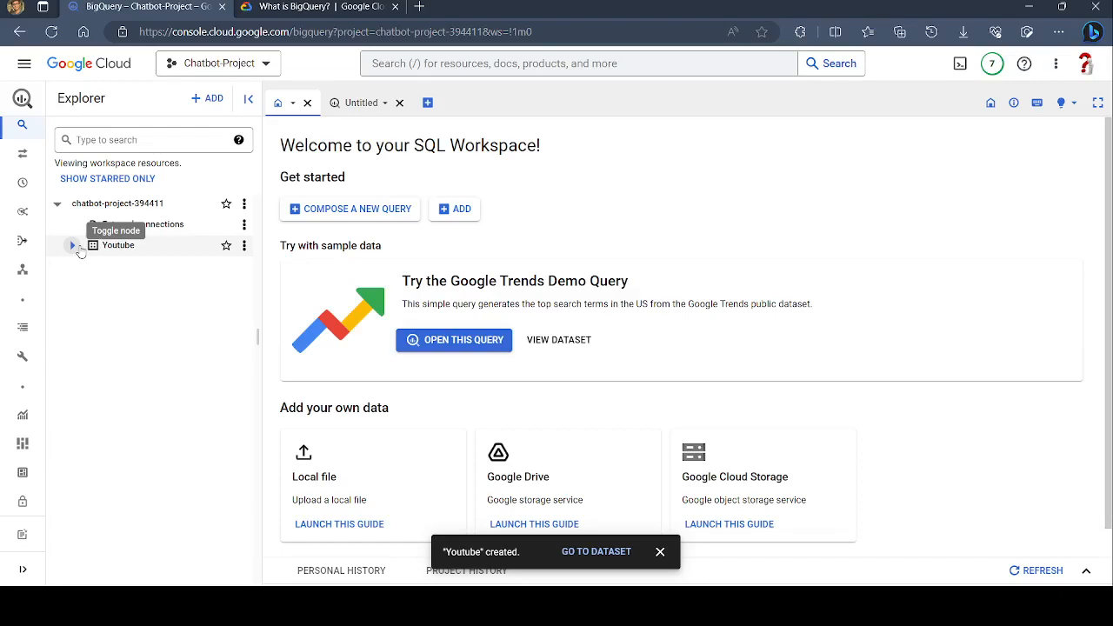
Start a new table in the Youtube dataset with Upload as its source.
{"action": "left_click", "coordinate": [246, 246]}
{"action": "mouse_move", "coordinate": [284, 298]}
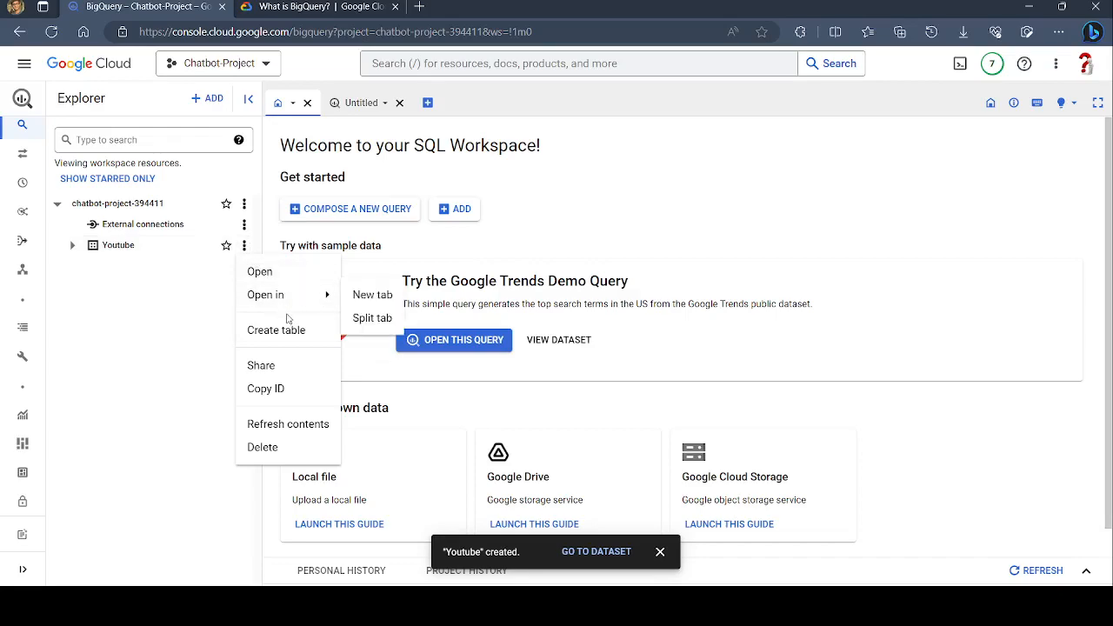
{"action": "left_click", "coordinate": [284, 331]}
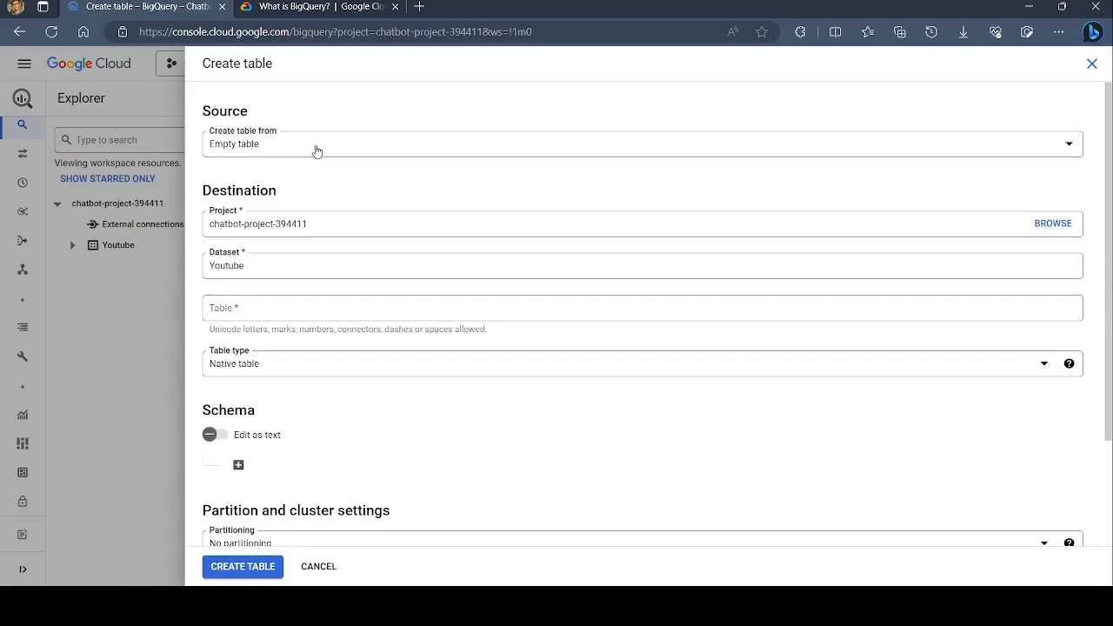
{"action": "left_click", "coordinate": [316, 151]}
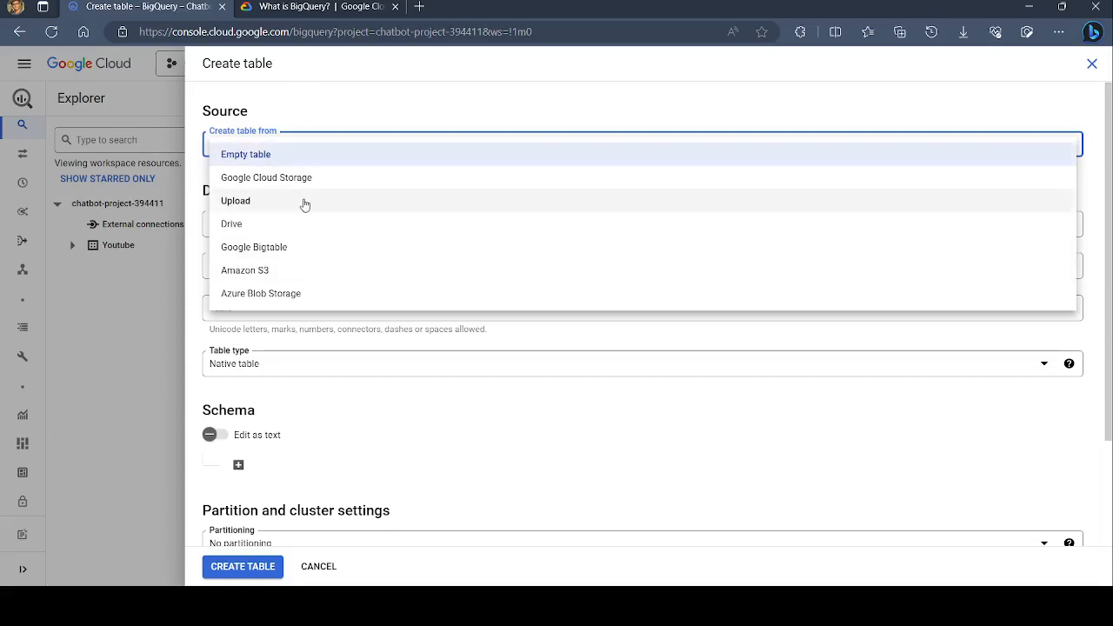
{"action": "left_click", "coordinate": [257, 212]}
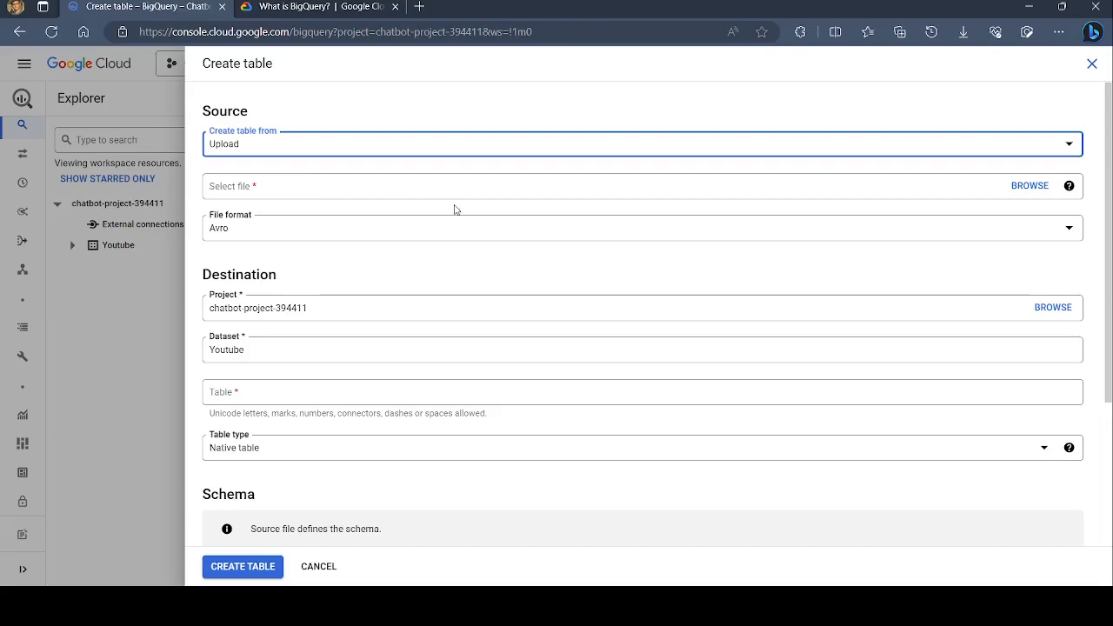
Set the upload's file format to CSV and choose mnist_test.csv as the source file.
{"action": "left_click", "coordinate": [455, 232]}
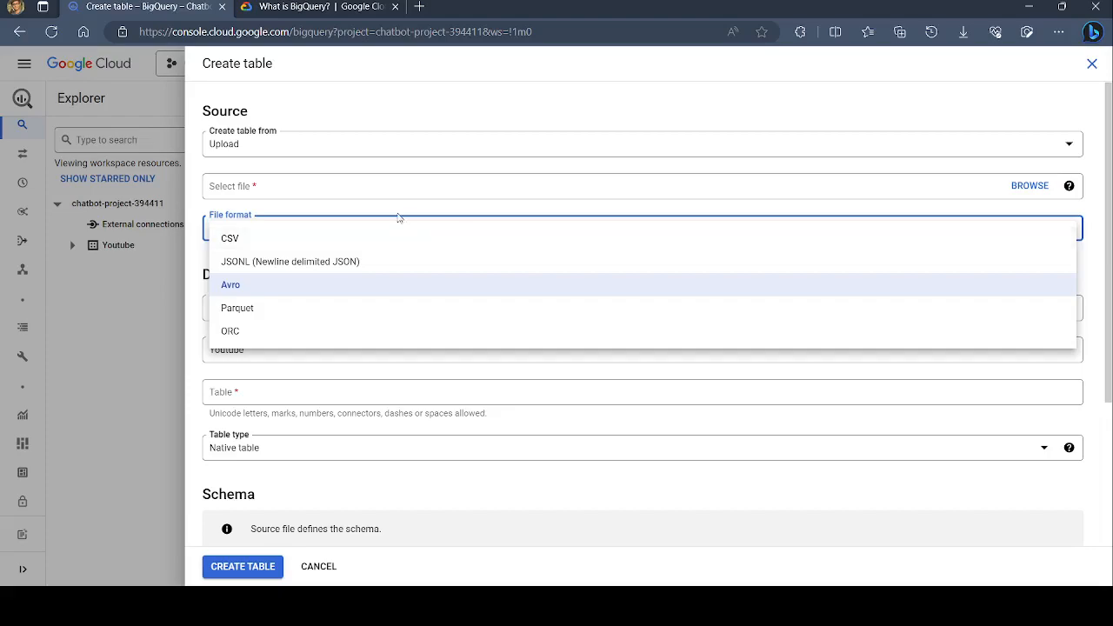
{"action": "left_click", "coordinate": [265, 239]}
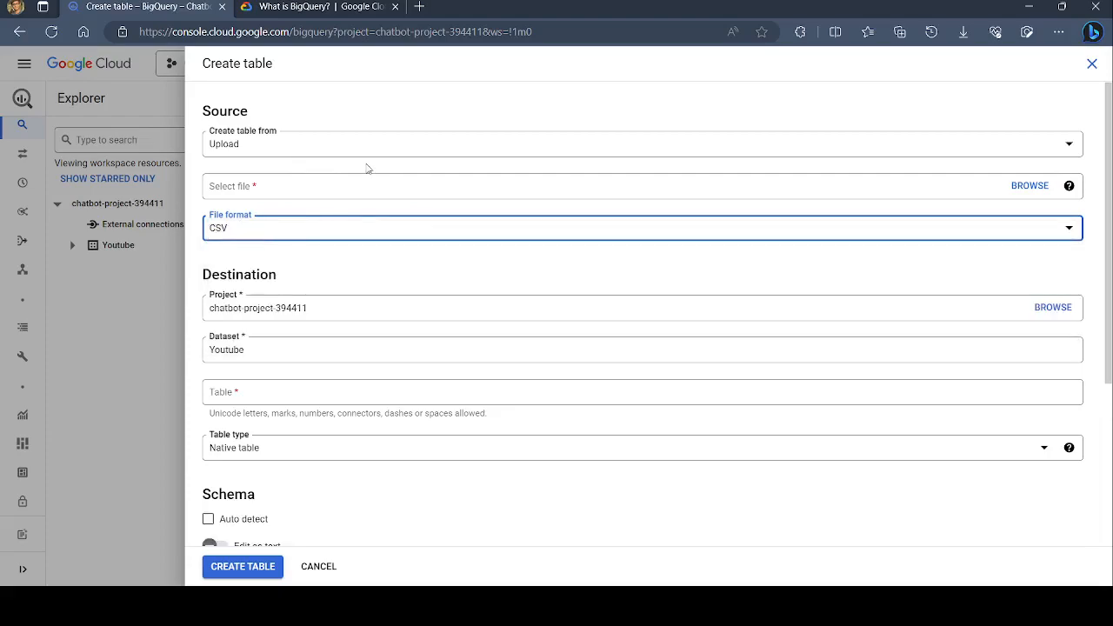
{"action": "left_click", "coordinate": [1024, 190]}
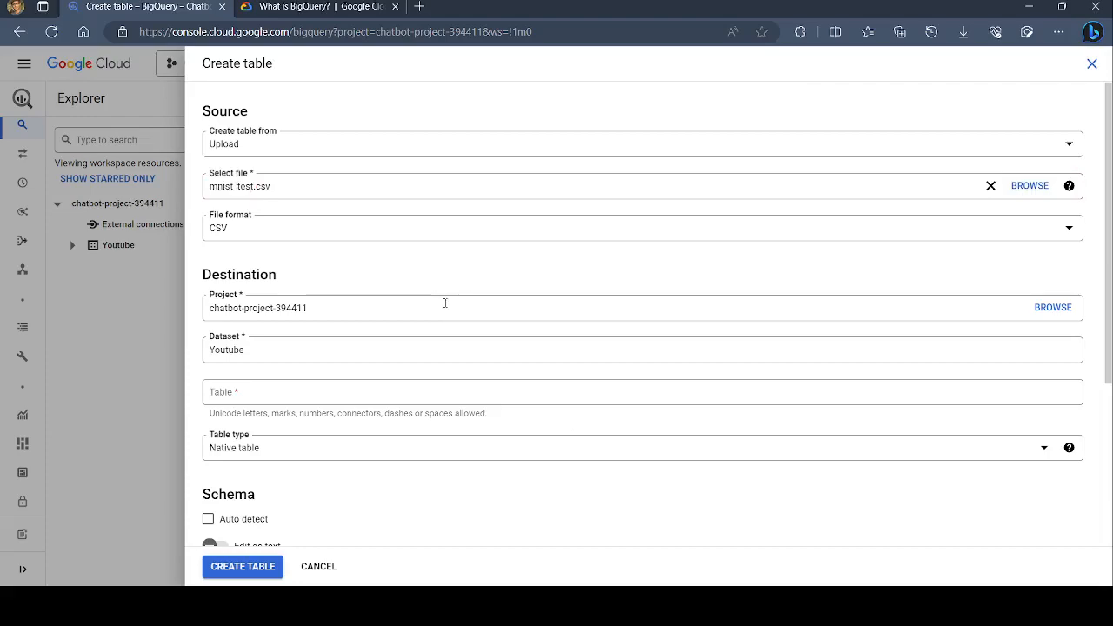
Name the table mnist, keep the Native table type and enable schema auto detection.
{"action": "left_click", "coordinate": [291, 385]}
{"action": "type", "text": "mni"}
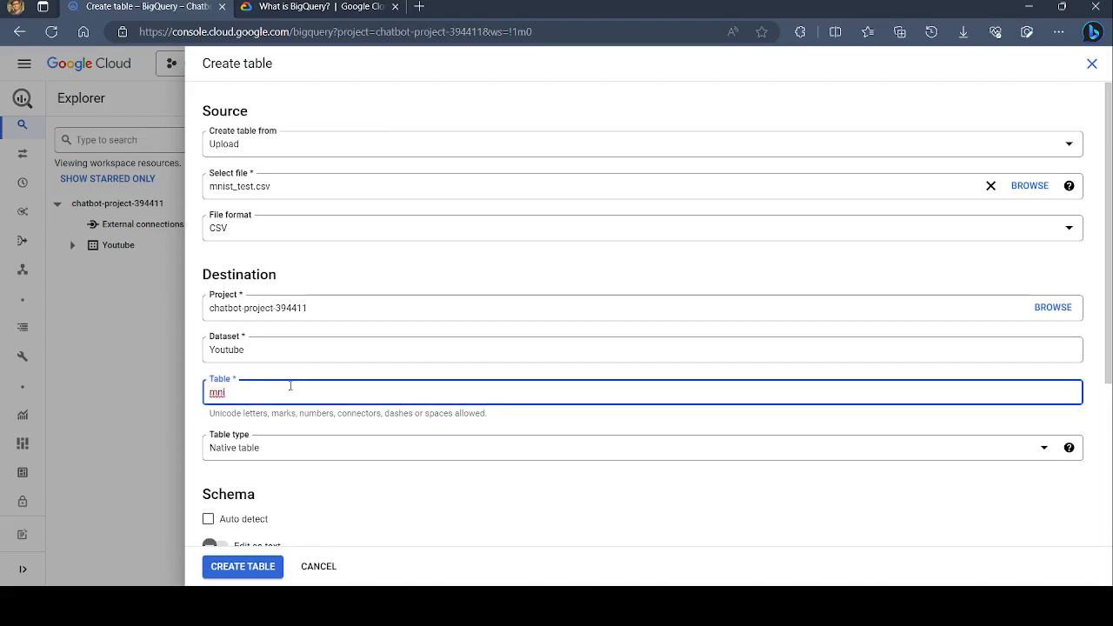
{"action": "type", "text": "st"}
{"action": "left_click", "coordinate": [276, 453]}
{"action": "left_click", "coordinate": [283, 464]}
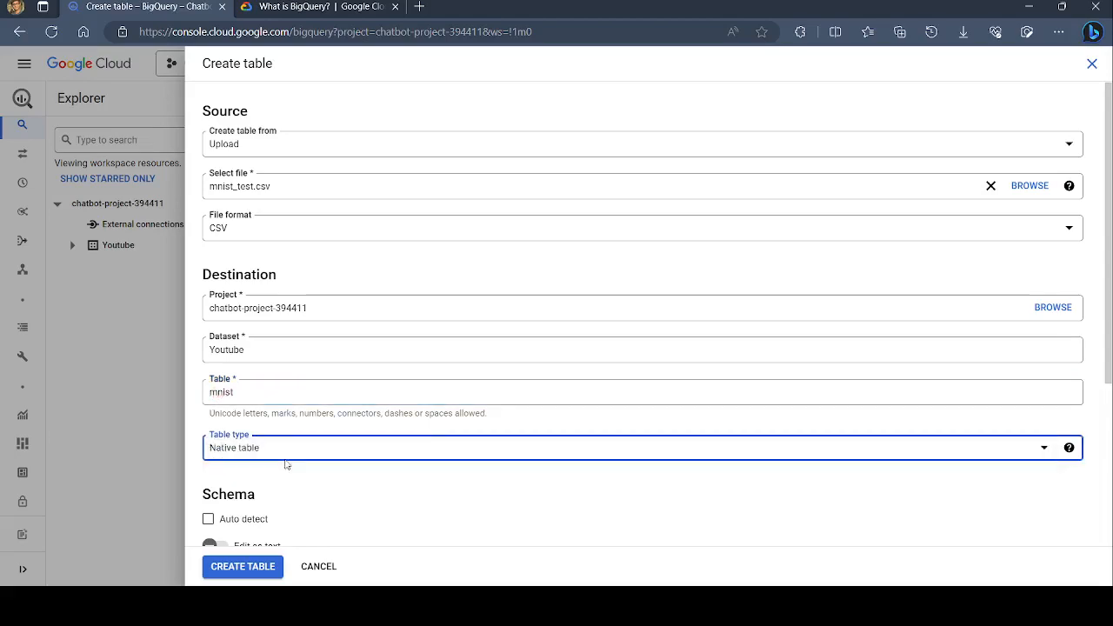
{"action": "scroll", "coordinate": [286, 465], "scroll_direction": "down", "scroll_amount": 2}
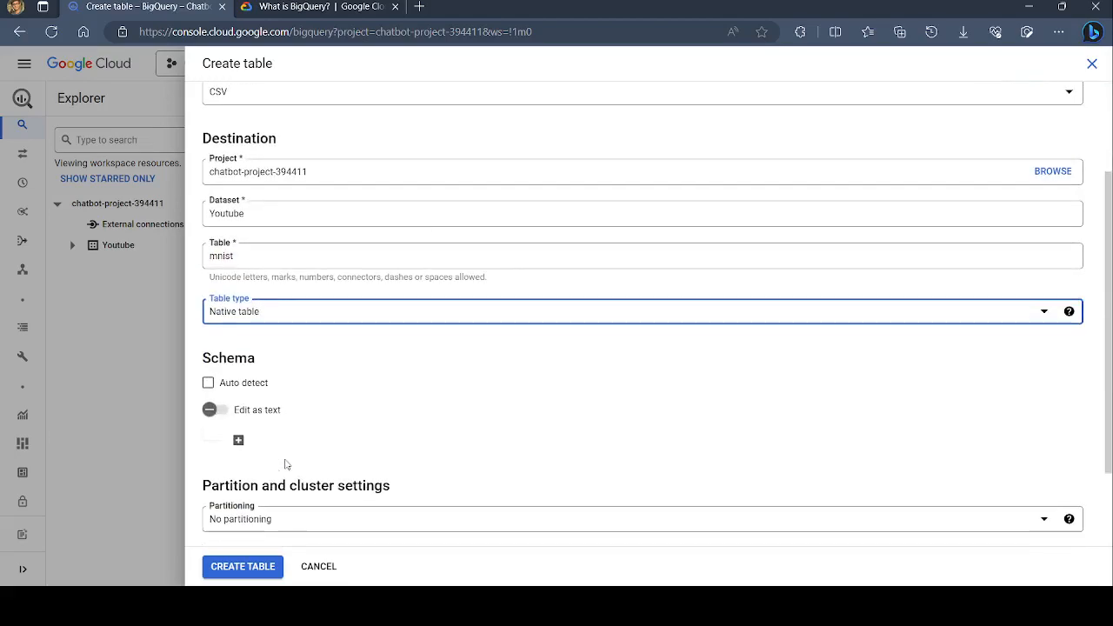
{"action": "left_click", "coordinate": [209, 381]}
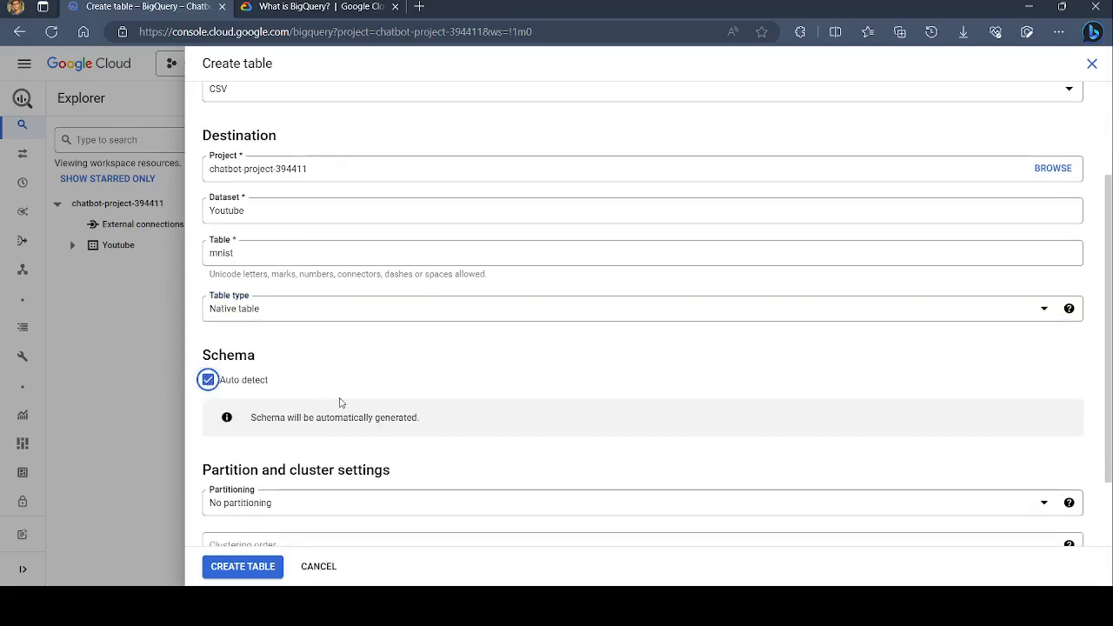
Review the partitioning, clustering and advanced options at their defaults and create the mnist table.
{"action": "scroll", "coordinate": [335, 400], "scroll_direction": "up", "scroll_amount": 1}
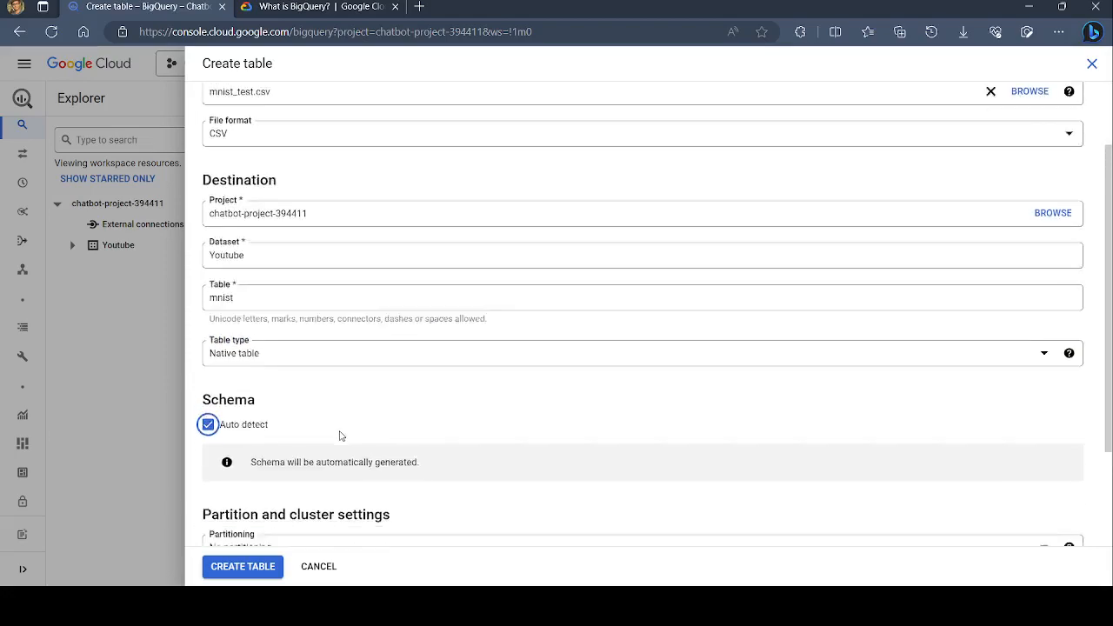
{"action": "scroll", "coordinate": [340, 435], "scroll_direction": "down", "scroll_amount": 1}
{"action": "scroll", "coordinate": [345, 390], "scroll_direction": "down", "scroll_amount": 2}
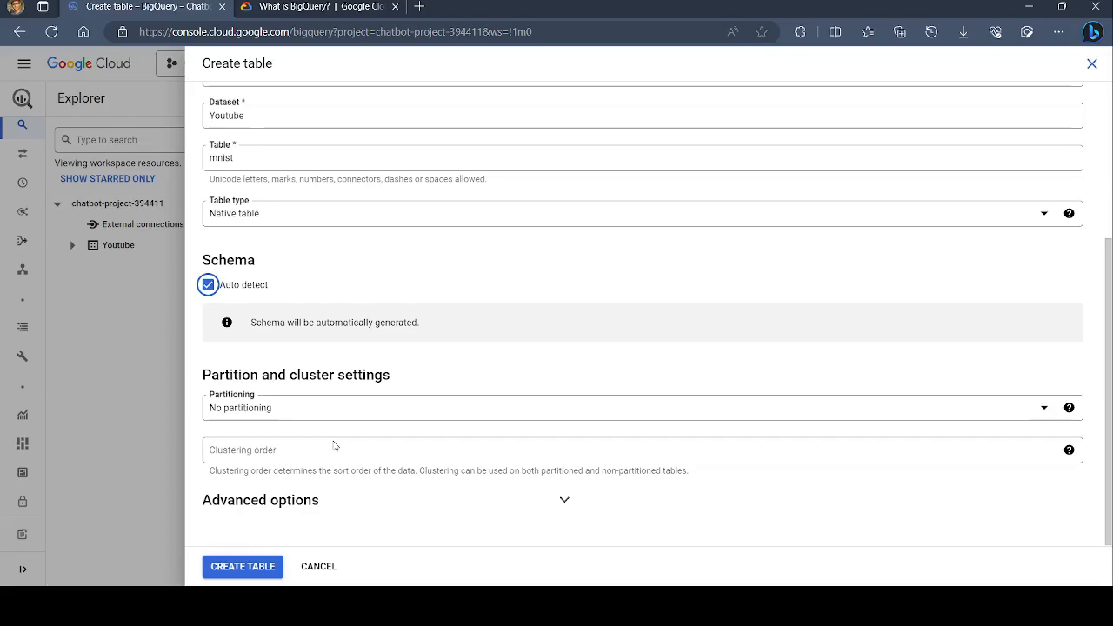
{"action": "left_click", "coordinate": [427, 503]}
{"action": "scroll", "coordinate": [417, 448], "scroll_direction": "down", "scroll_amount": 3}
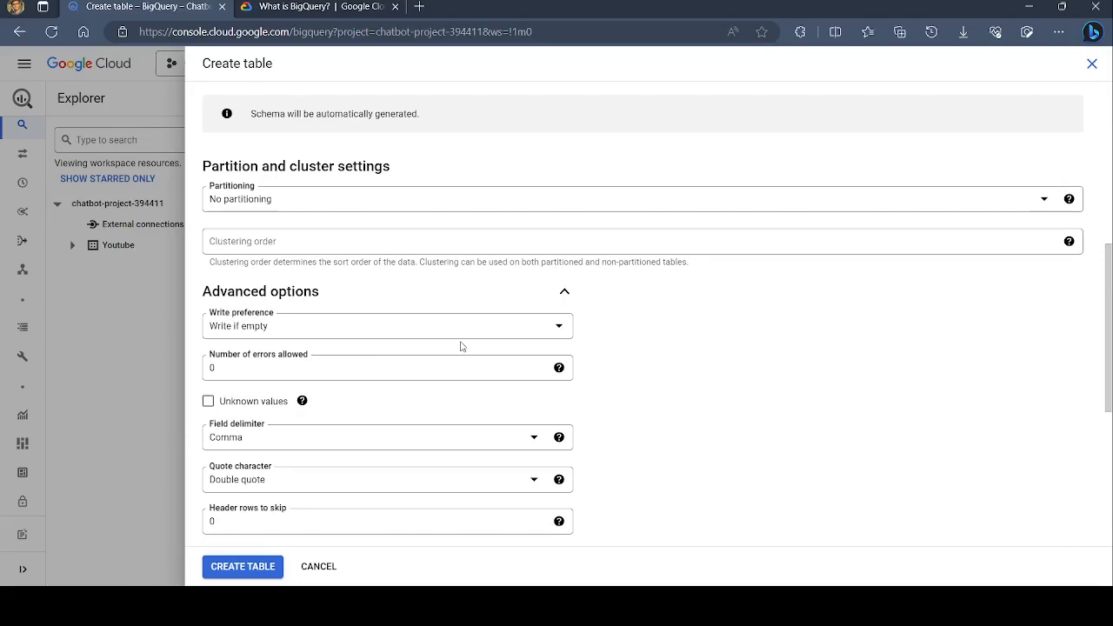
{"action": "scroll", "coordinate": [461, 345], "scroll_direction": "up", "scroll_amount": 3}
{"action": "scroll", "coordinate": [461, 345], "scroll_direction": "down", "scroll_amount": 3}
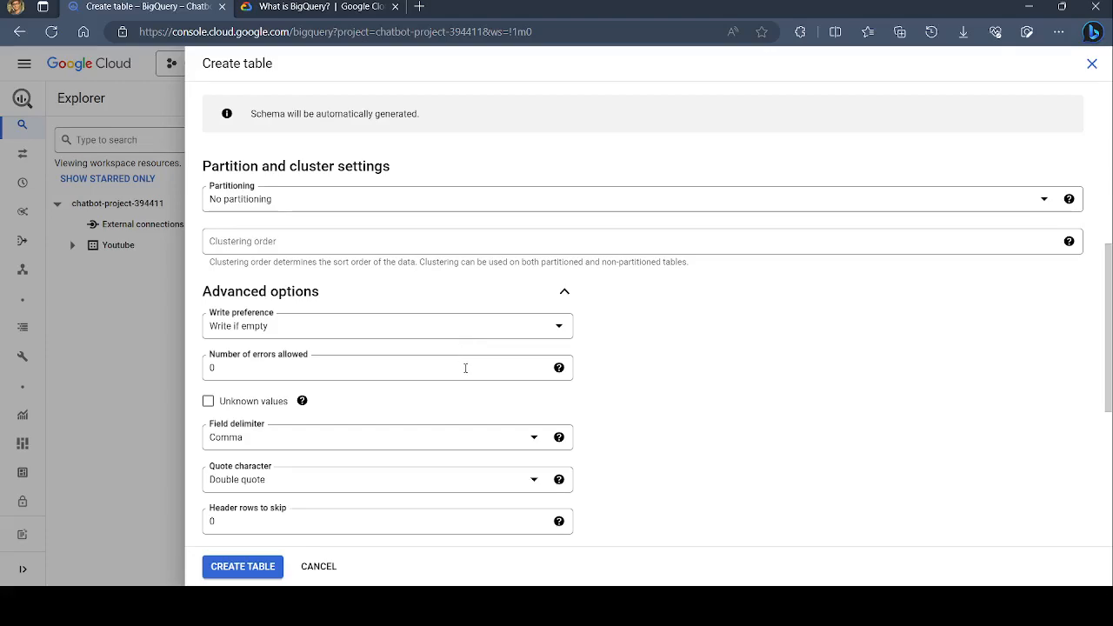
{"action": "scroll", "coordinate": [261, 449], "scroll_direction": "down", "scroll_amount": 1}
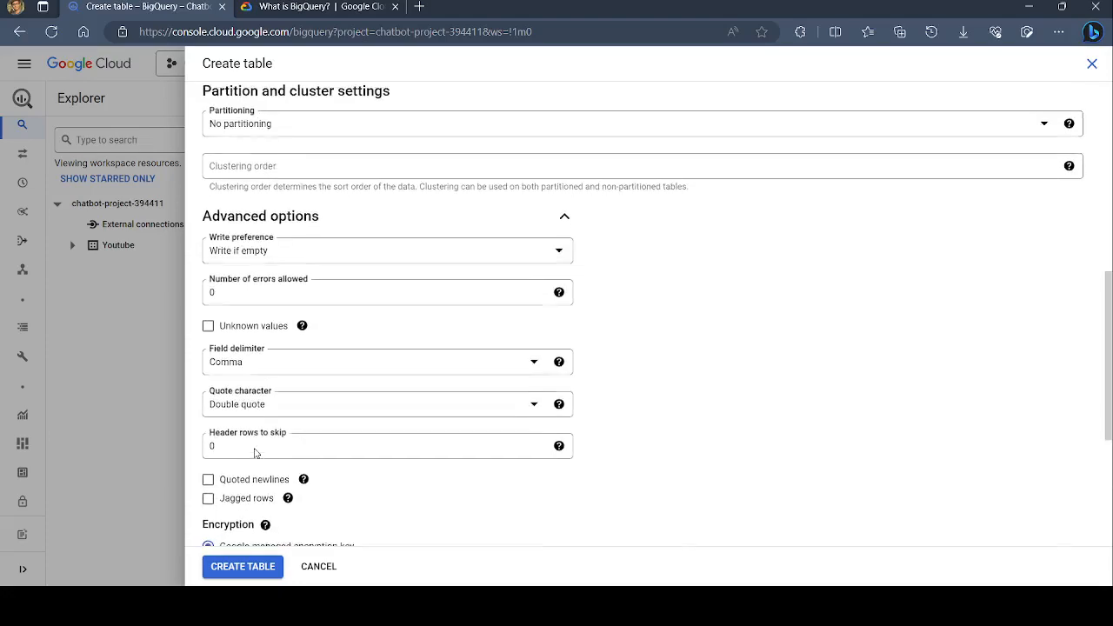
{"action": "scroll", "coordinate": [311, 356], "scroll_direction": "down", "scroll_amount": 3}
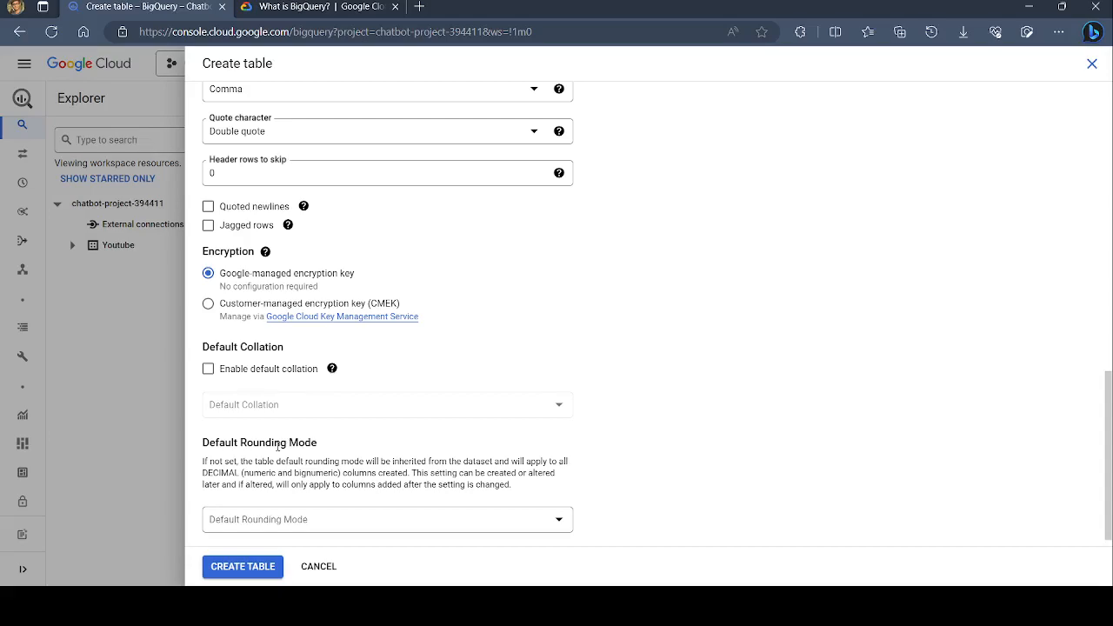
{"action": "left_click", "coordinate": [248, 570]}
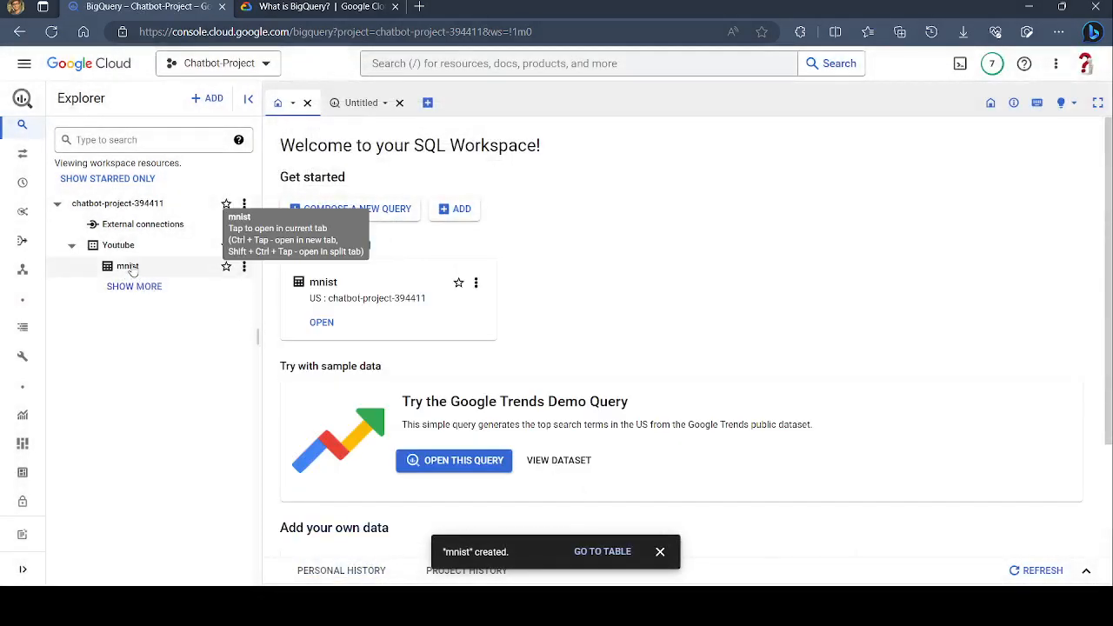
Open the mnist table from the Youtube dataset and look through the fields in its schema.
{"action": "left_click", "coordinate": [128, 266]}
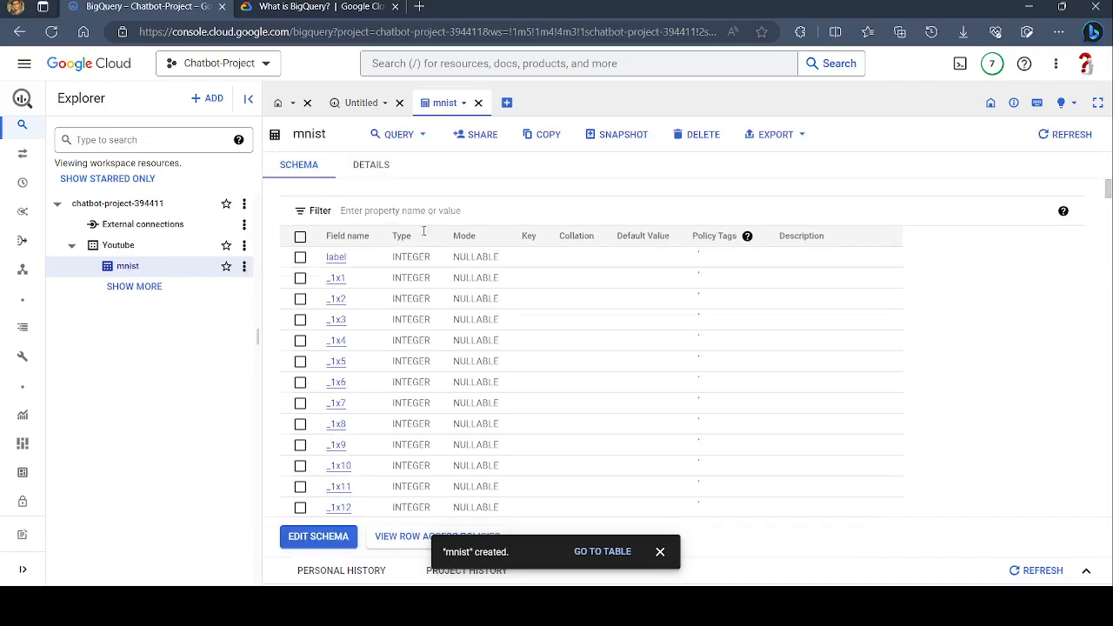
{"action": "scroll", "coordinate": [351, 305], "scroll_direction": "down", "scroll_amount": 6}
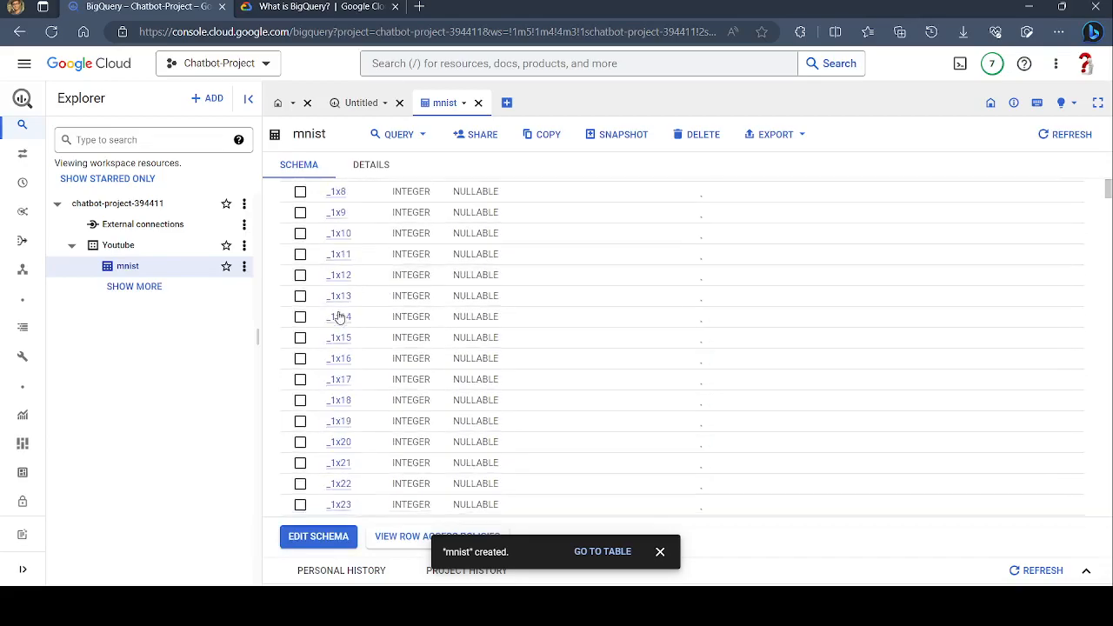
{"action": "scroll", "coordinate": [340, 320], "scroll_direction": "up", "scroll_amount": 6}
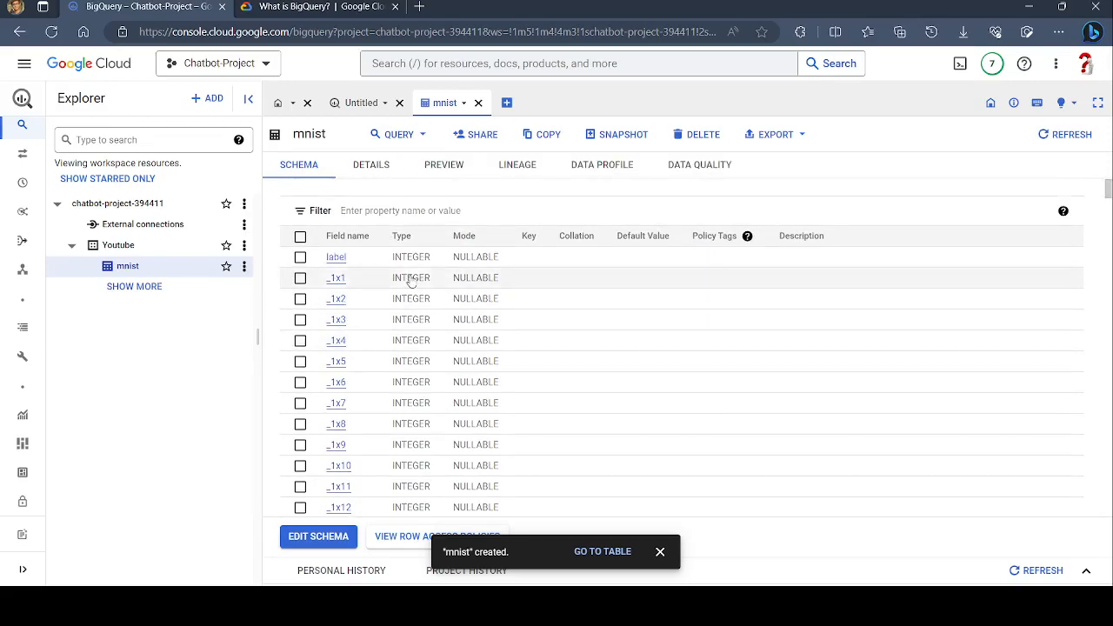
{"action": "scroll", "coordinate": [410, 348], "scroll_direction": "down", "scroll_amount": 5}
Check the mnist table's Preview, Lineage and Data Profile views, dismissing the table creation notification.
{"action": "left_click", "coordinate": [444, 166]}
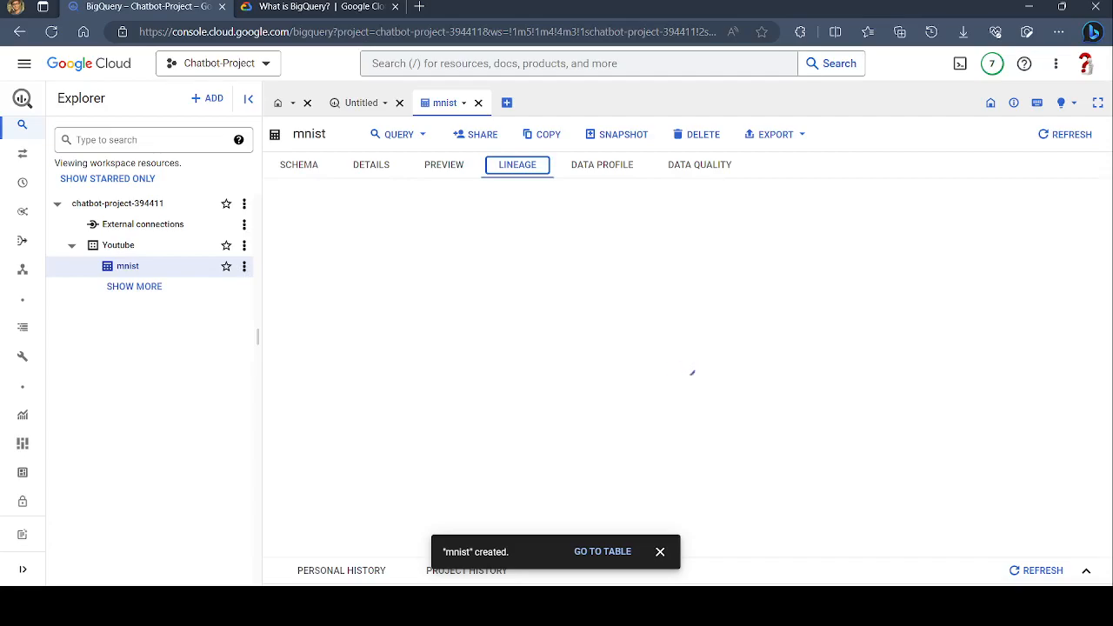
{"action": "left_click", "coordinate": [660, 551]}
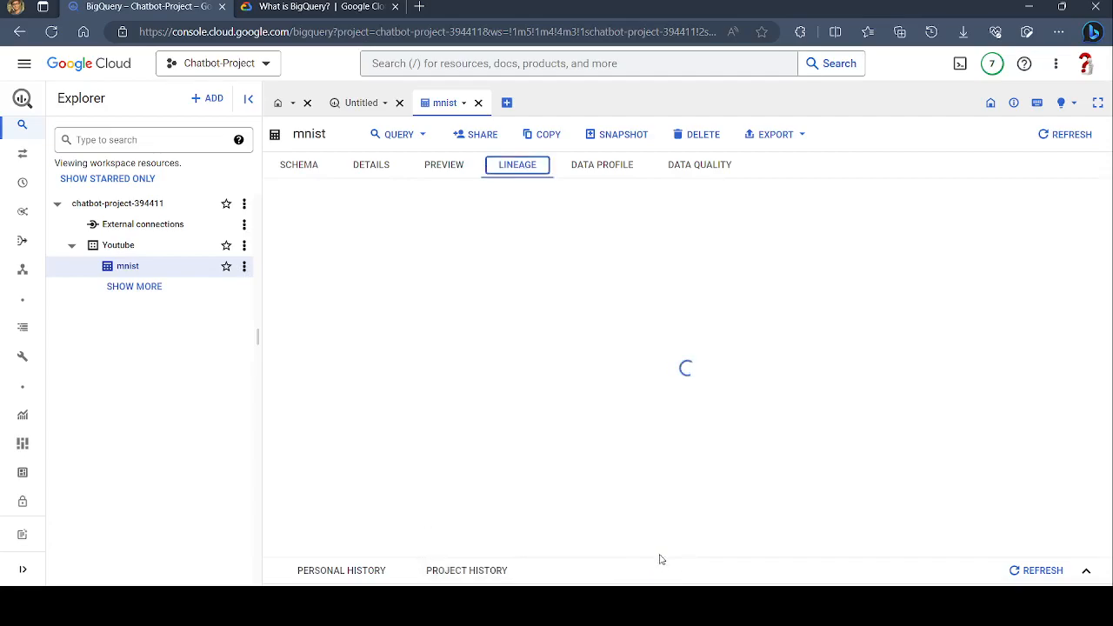
{"action": "left_click", "coordinate": [587, 180]}
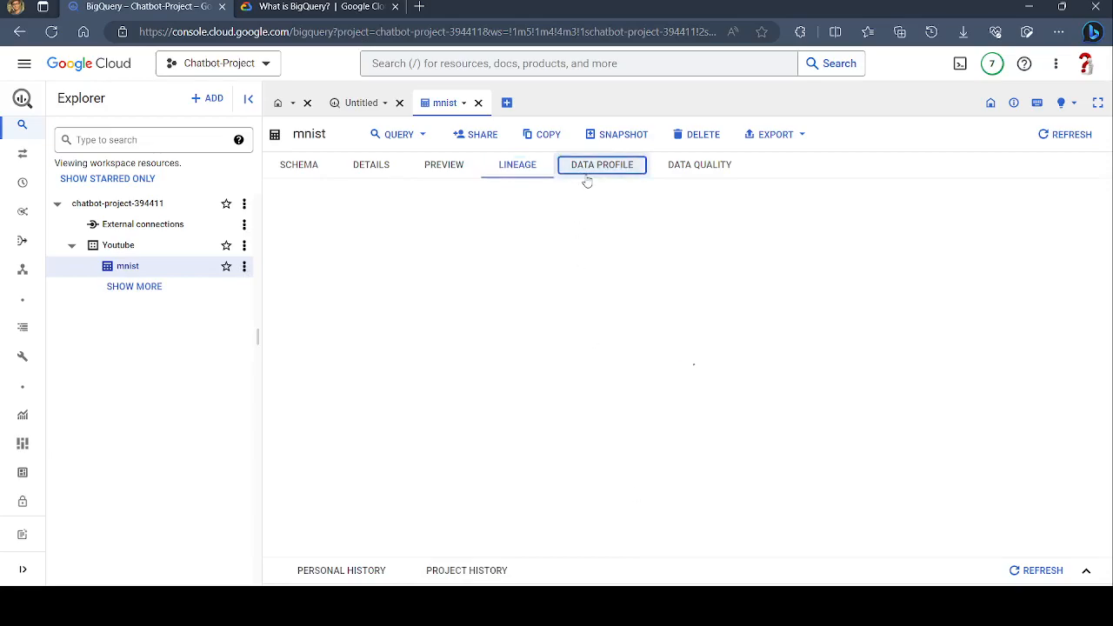
Check the mnist table's Data Quality and Data Profile views and look through the fields in its schema.
{"action": "left_click", "coordinate": [701, 169]}
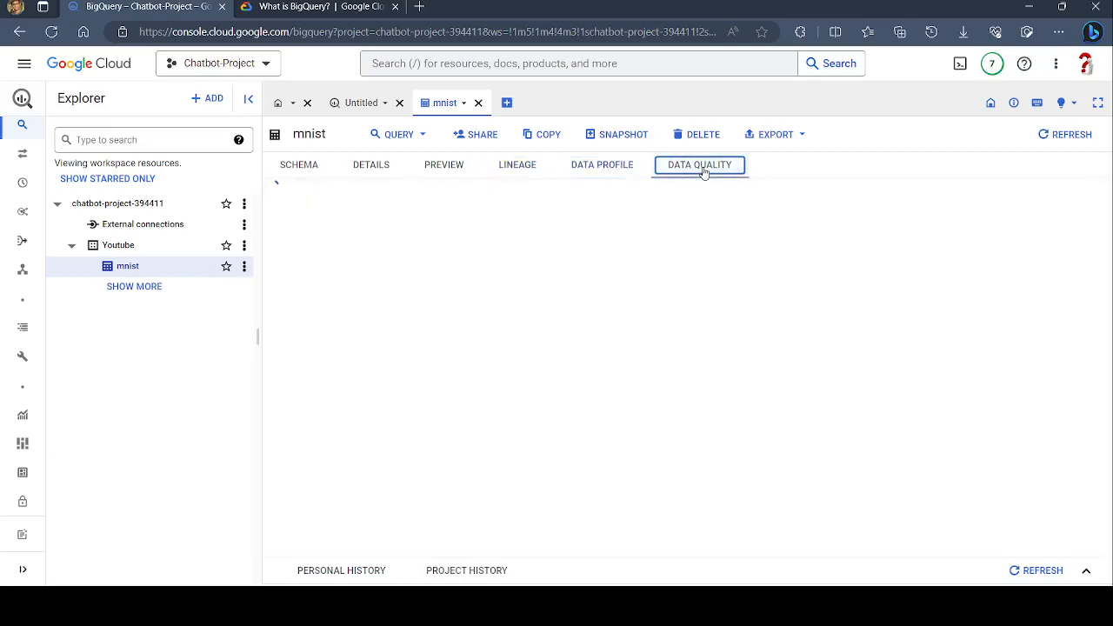
{"action": "left_click", "coordinate": [446, 170]}
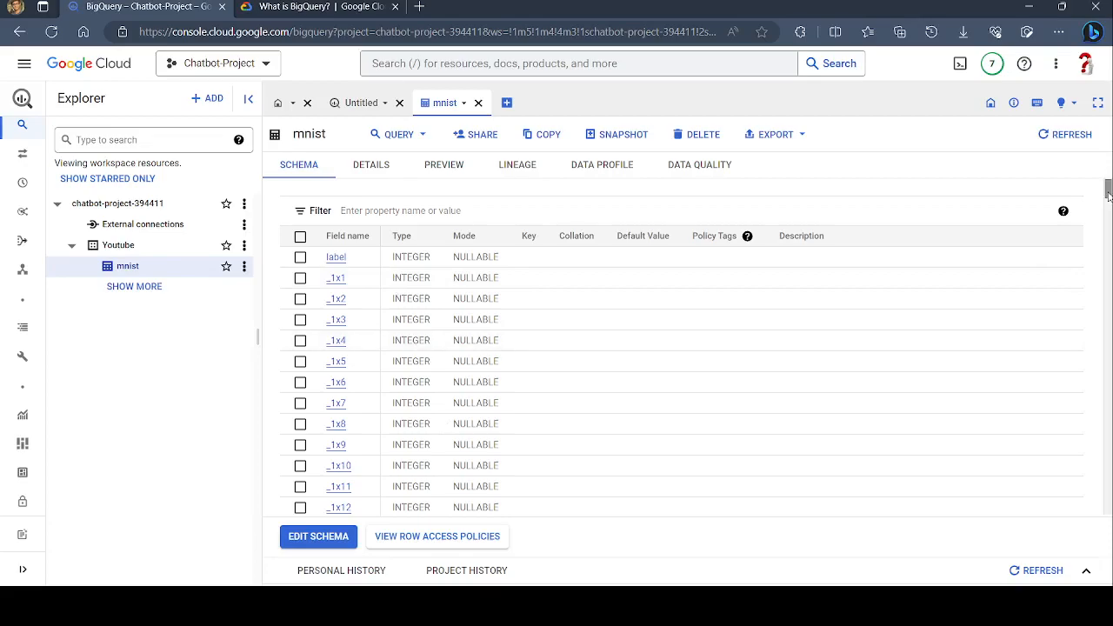
{"action": "left_click_drag", "start_coordinate": [1112, 197], "coordinate": [1112, 242]}
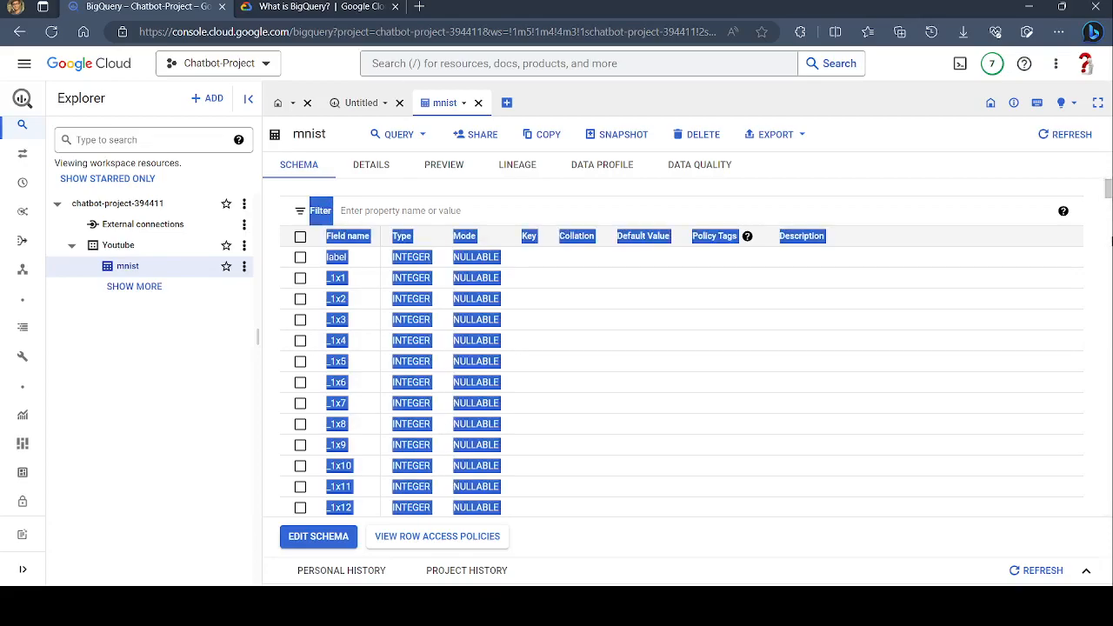
{"action": "left_click", "coordinate": [793, 206]}
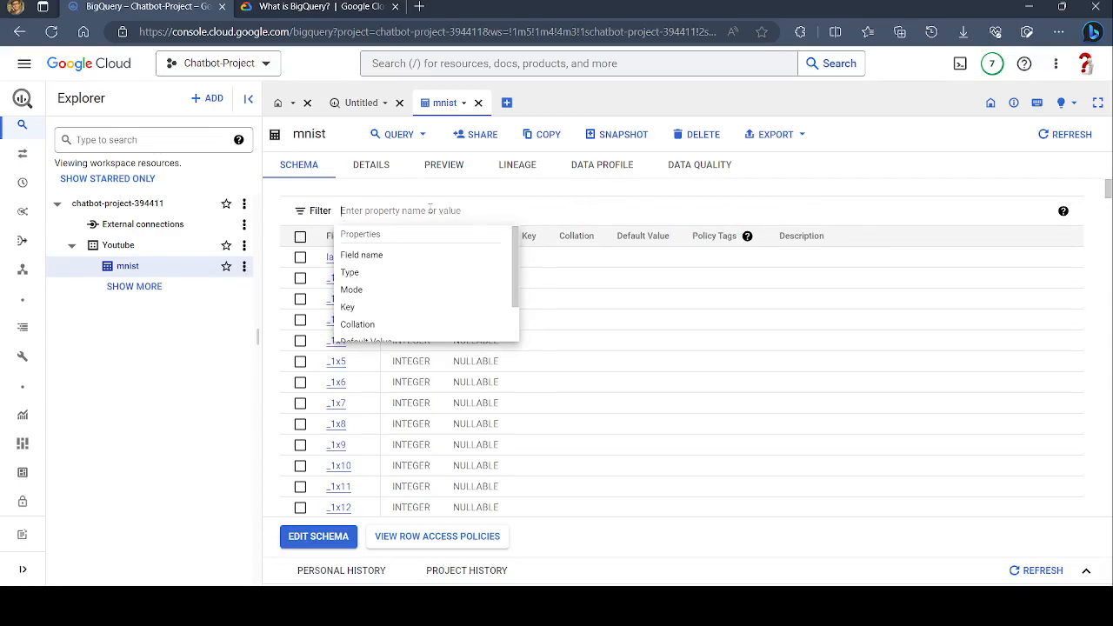
{"action": "left_click", "coordinate": [403, 194]}
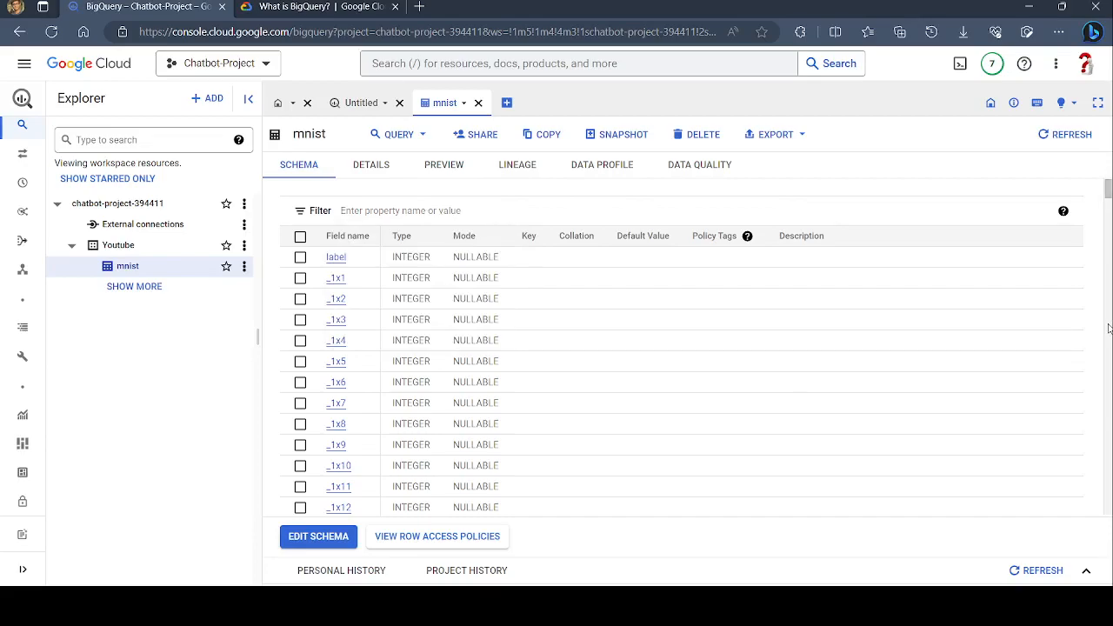
{"action": "scroll", "coordinate": [1108, 328], "scroll_direction": "down", "scroll_amount": 3}
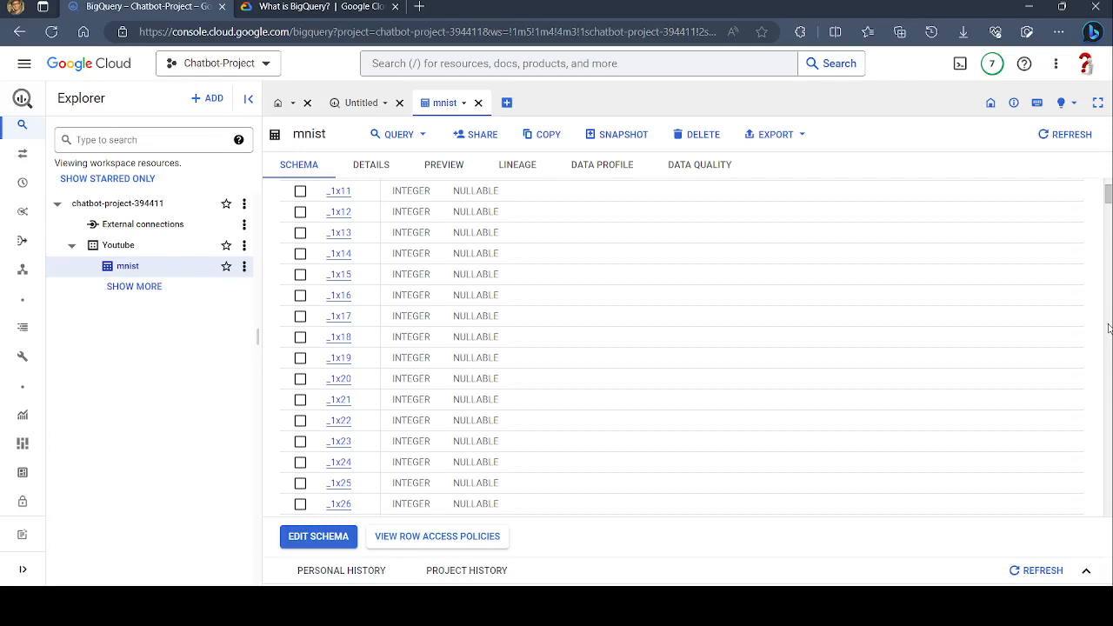
{"action": "left_click", "coordinate": [619, 175]}
{"action": "left_click", "coordinate": [691, 173]}
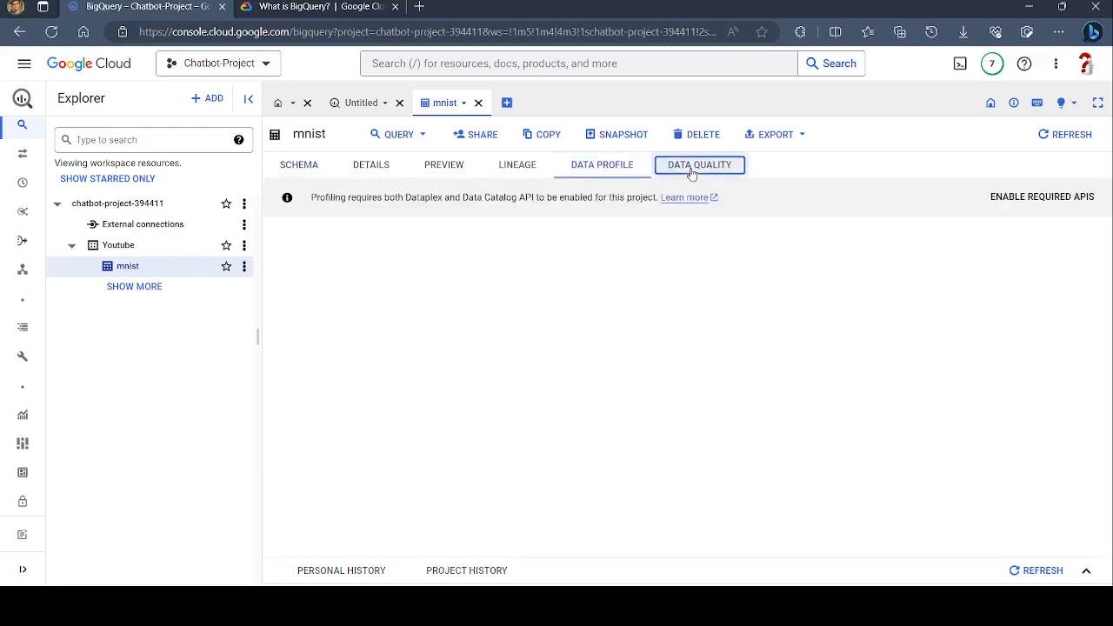
Review the mnist table's details, including its table info and storage info.
{"action": "left_click", "coordinate": [364, 174]}
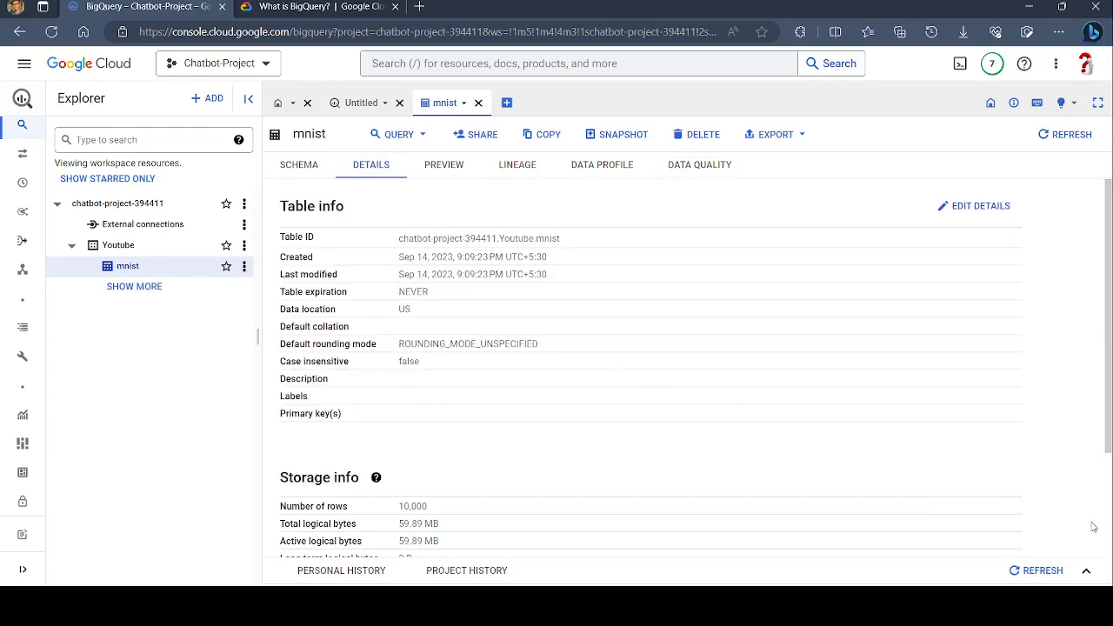
{"action": "scroll", "coordinate": [1109, 521], "scroll_direction": "down", "scroll_amount": 1}
{"action": "scroll", "coordinate": [1109, 521], "scroll_direction": "down", "scroll_amount": 2}
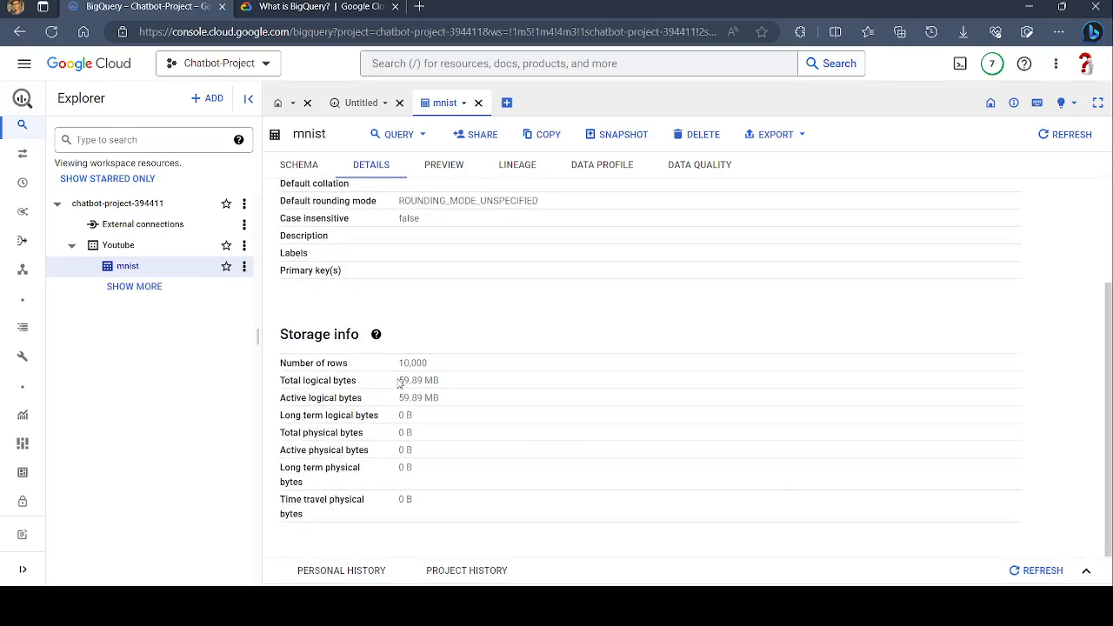
{"action": "left_click_drag", "start_coordinate": [398, 383], "coordinate": [423, 383]}
{"action": "left_click", "coordinate": [361, 103]}
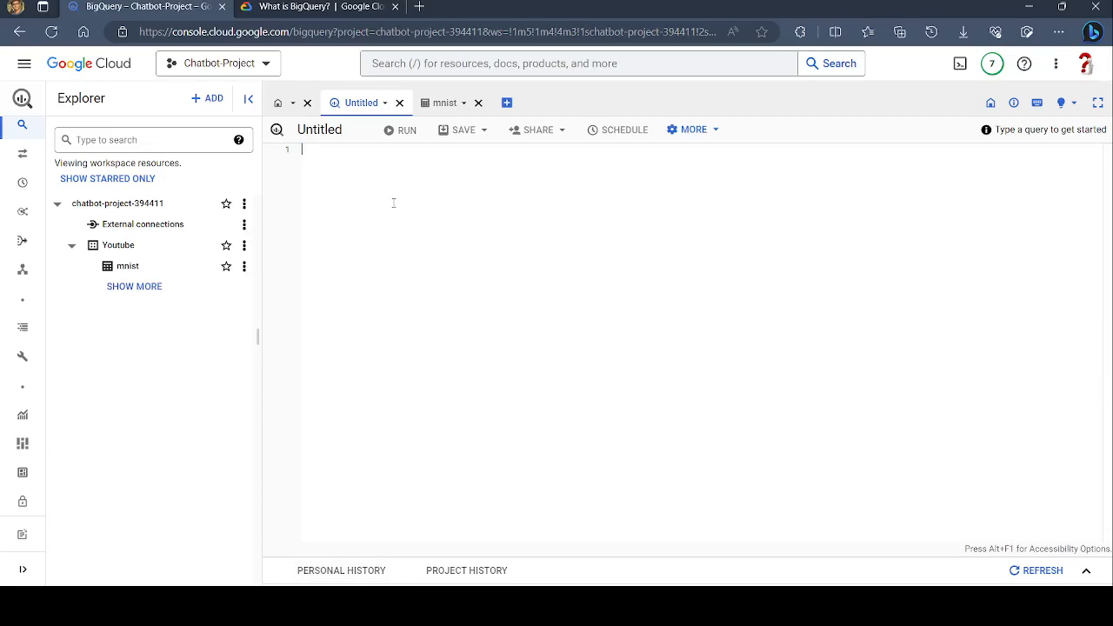
{"action": "left_click", "coordinate": [431, 103]}
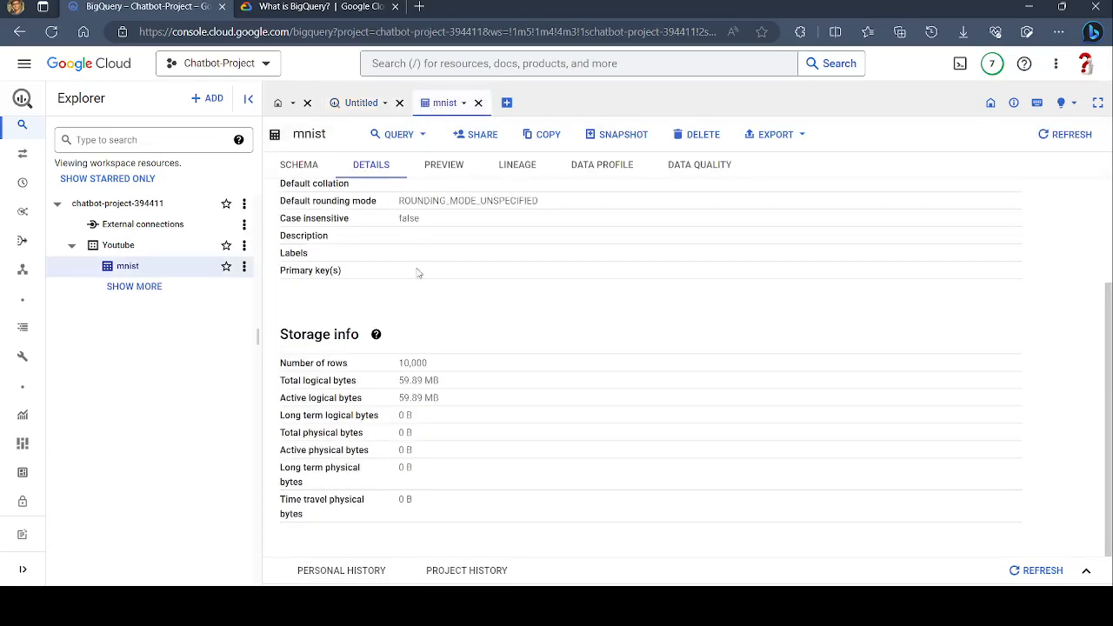
{"action": "scroll", "coordinate": [417, 264], "scroll_direction": "up", "scroll_amount": 2}
Start a query in a split tab from the label field in the mnist schema and remove the duplicate labels from its SELECT list.
{"action": "left_click", "coordinate": [304, 164]}
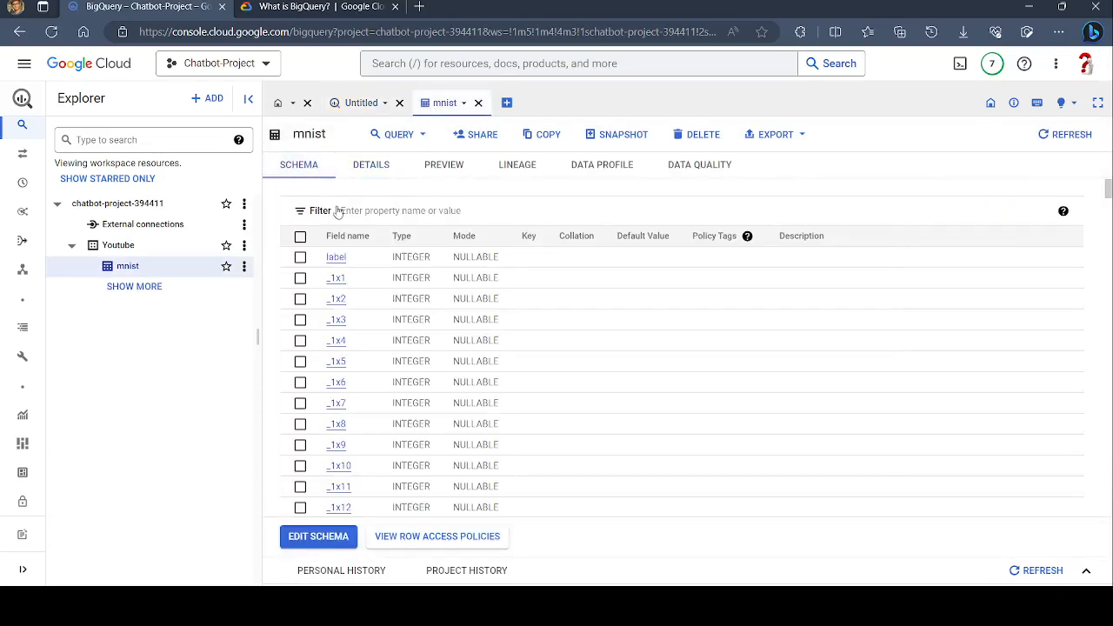
{"action": "double_click", "coordinate": [336, 258]}
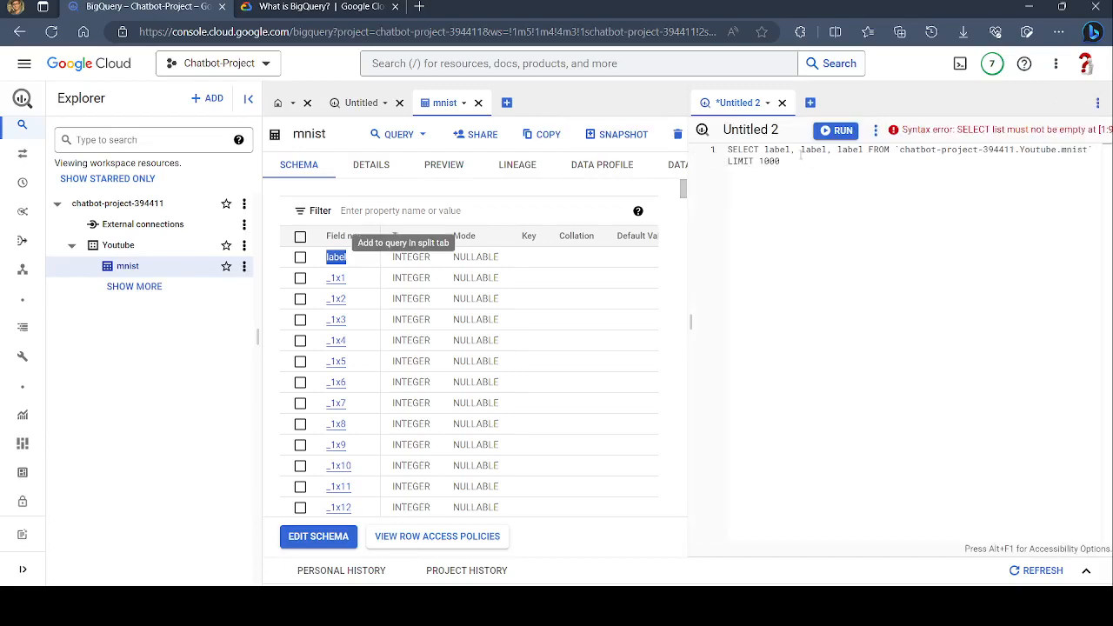
{"action": "left_click_drag", "start_coordinate": [790, 149], "coordinate": [867, 149]}
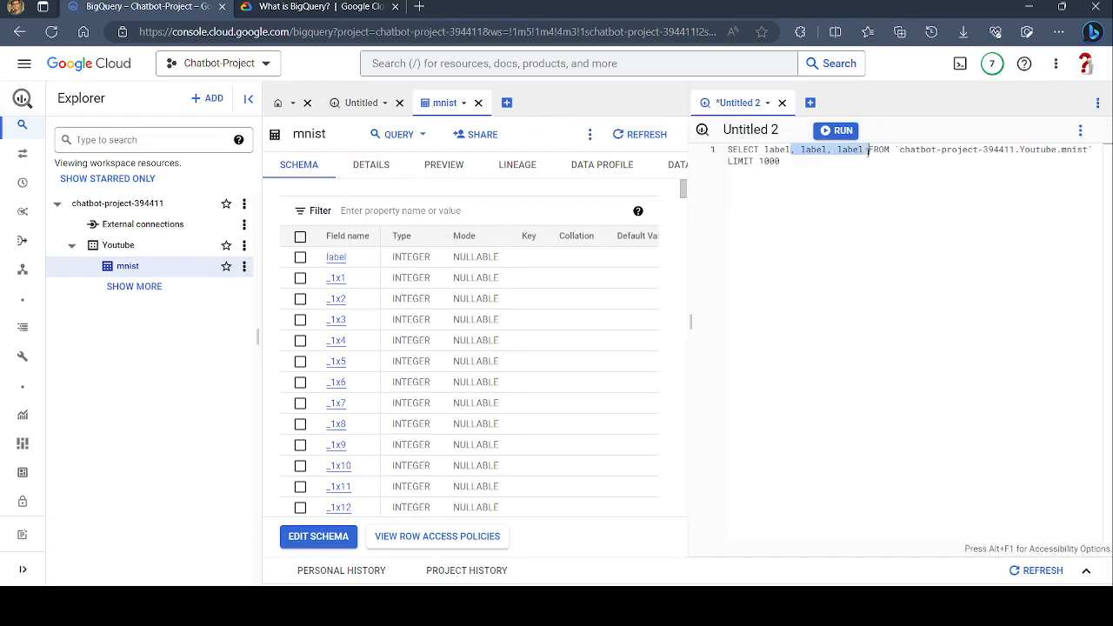
{"action": "key", "text": "BackSpace"}
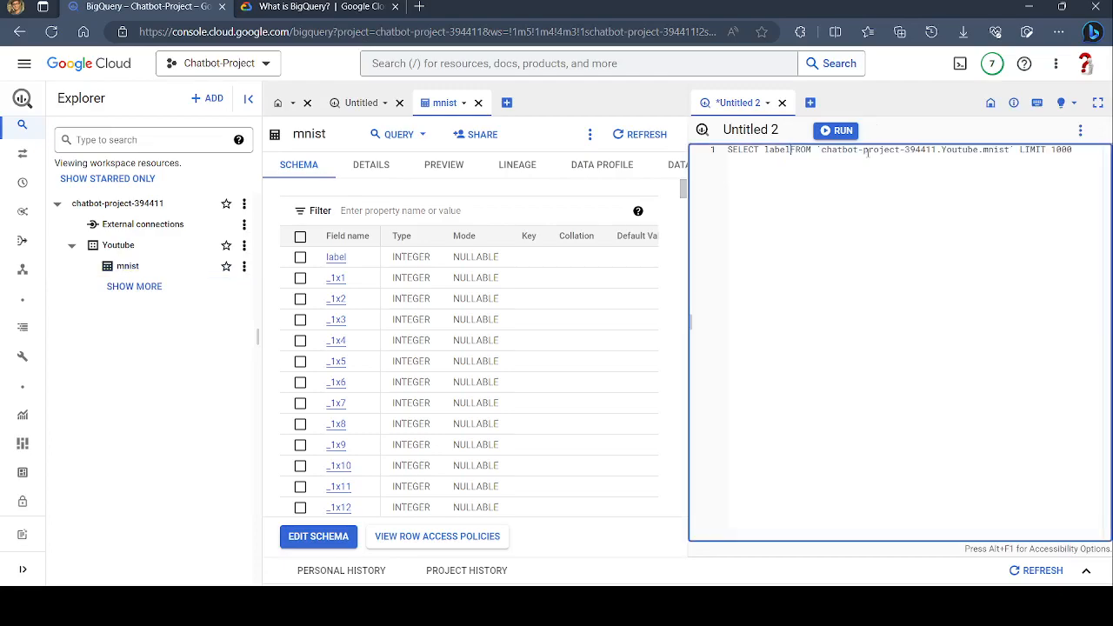
Change the query's LIMIT to 10 and try to run it.
{"action": "left_click", "coordinate": [1080, 155]}
{"action": "key", "text": "BackSpace"}
{"action": "key", "text": "BackSpace"}
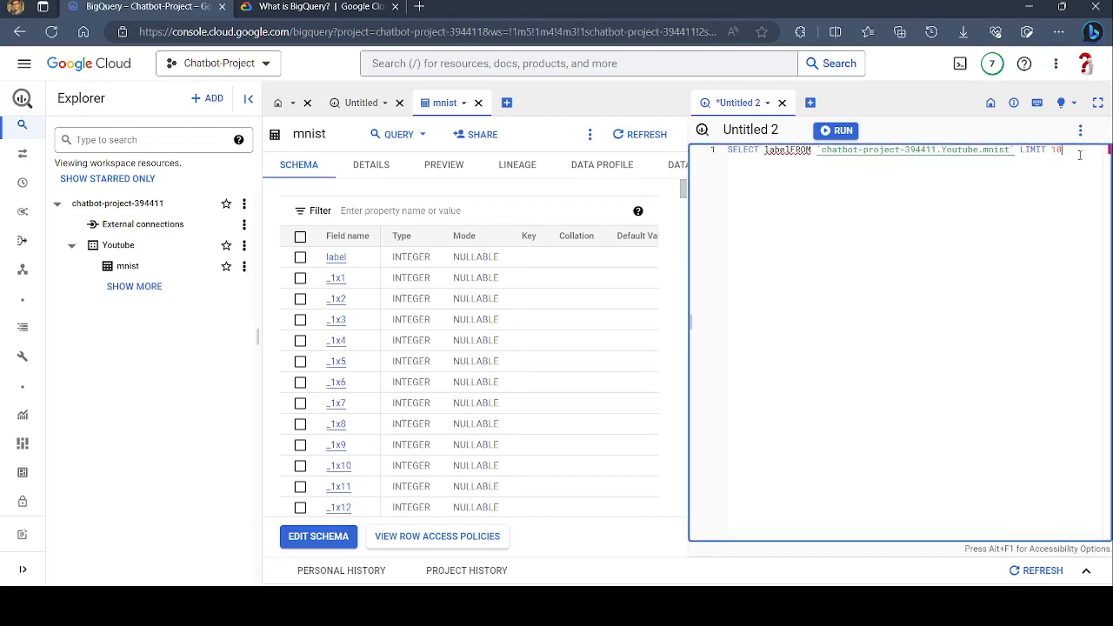
{"action": "left_click", "coordinate": [838, 131]}
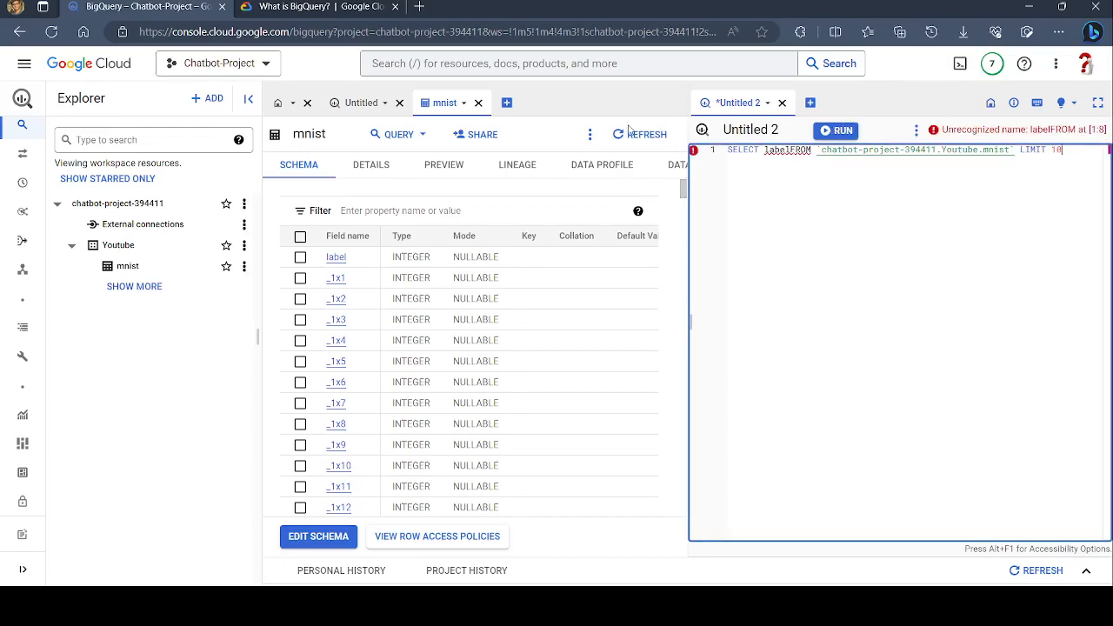
Close the mnist table, the empty queries and the workspace welcome page, keeping only the Untitled 2 query open.
{"action": "left_click", "coordinate": [477, 103]}
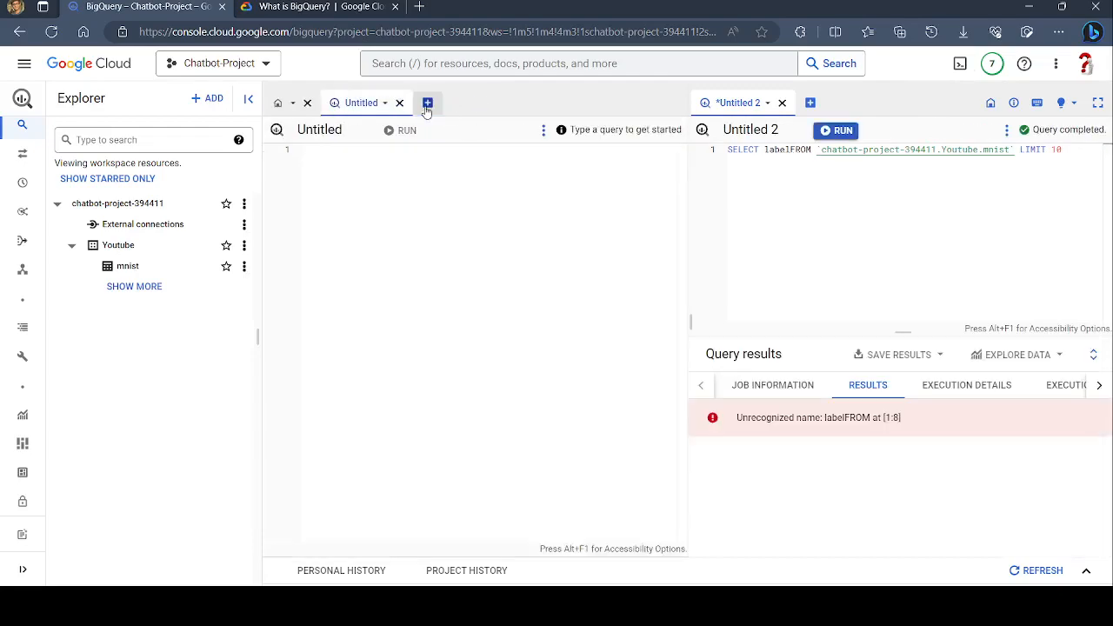
{"action": "left_click", "coordinate": [427, 104]}
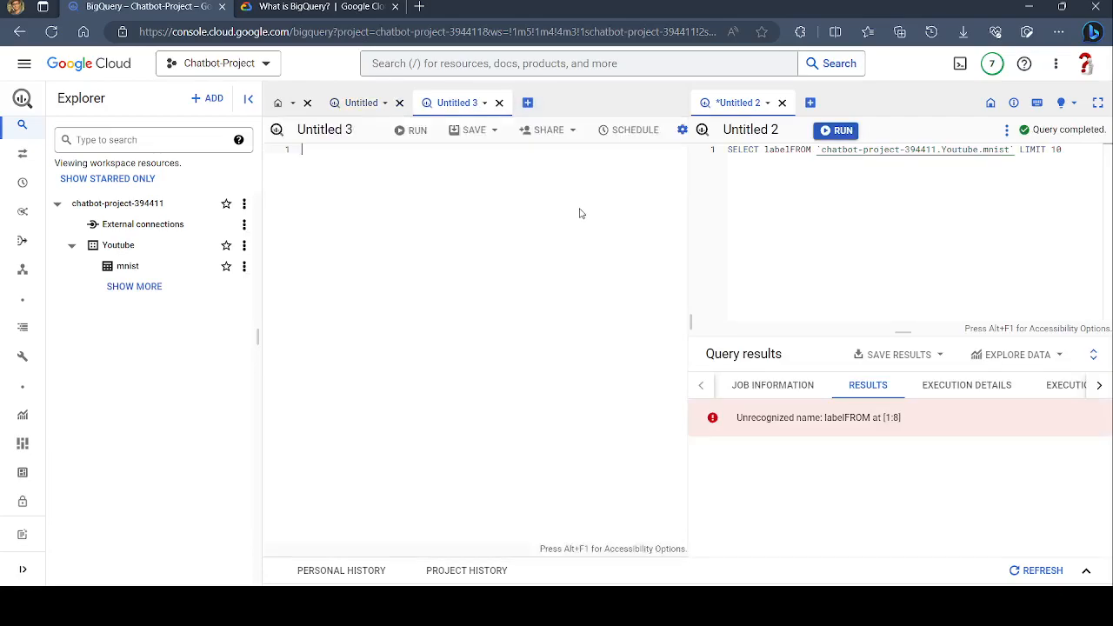
{"action": "left_click", "coordinate": [499, 103]}
{"action": "left_click", "coordinate": [425, 103]}
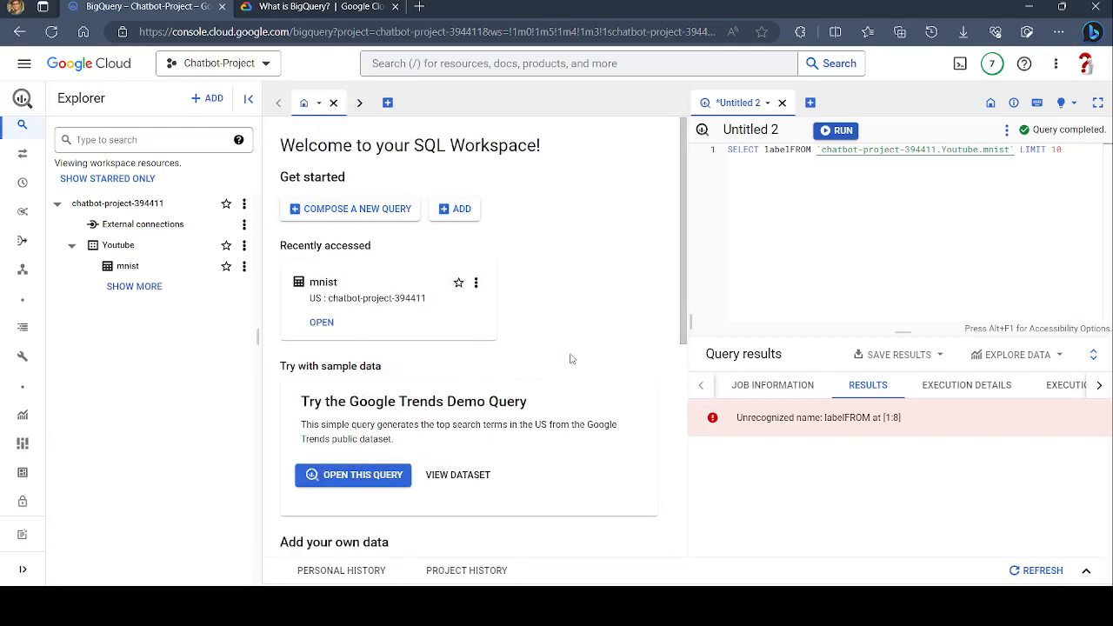
{"action": "scroll", "coordinate": [685, 408], "scroll_direction": "down", "scroll_amount": 5}
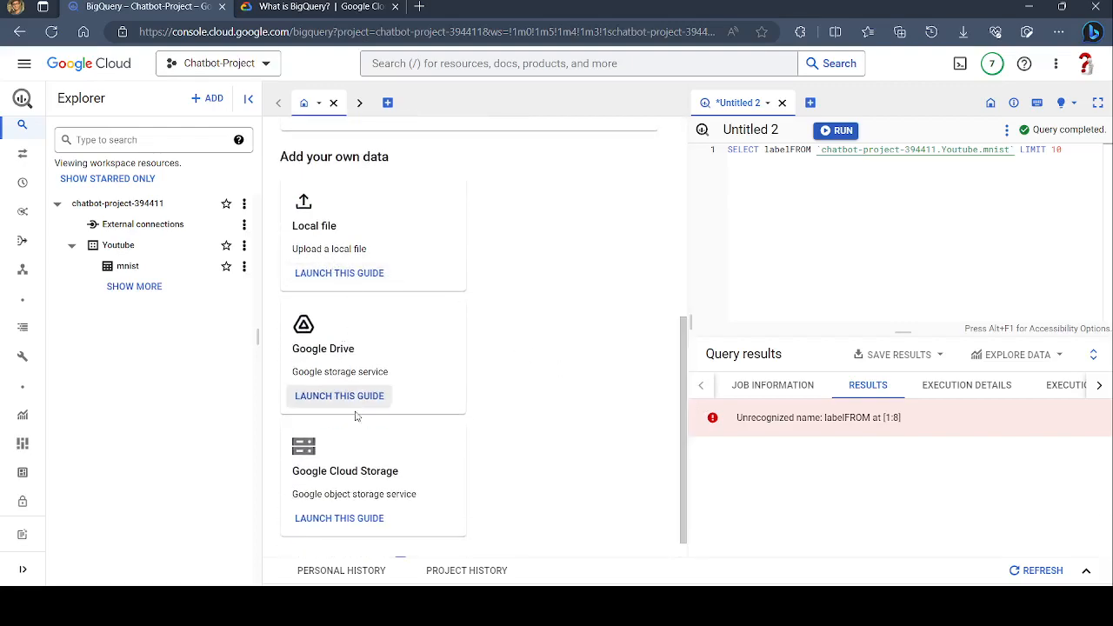
{"action": "left_click", "coordinate": [333, 103]}
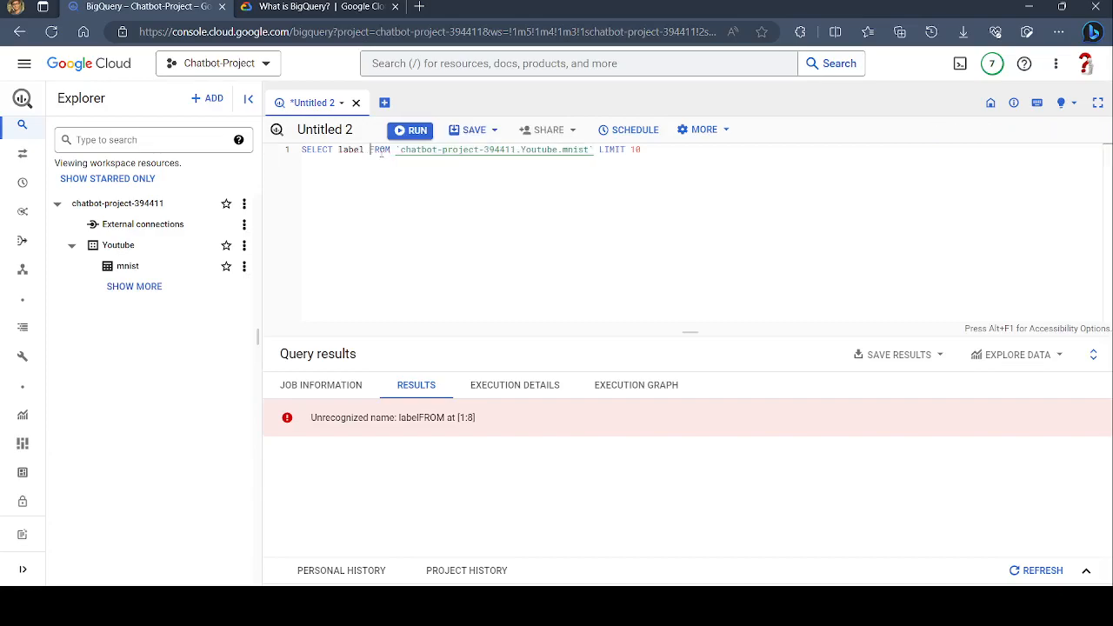
Separate label and FROM with a space, run the query, and view its JSON output and execution details.
{"action": "left_click", "coordinate": [412, 132]}
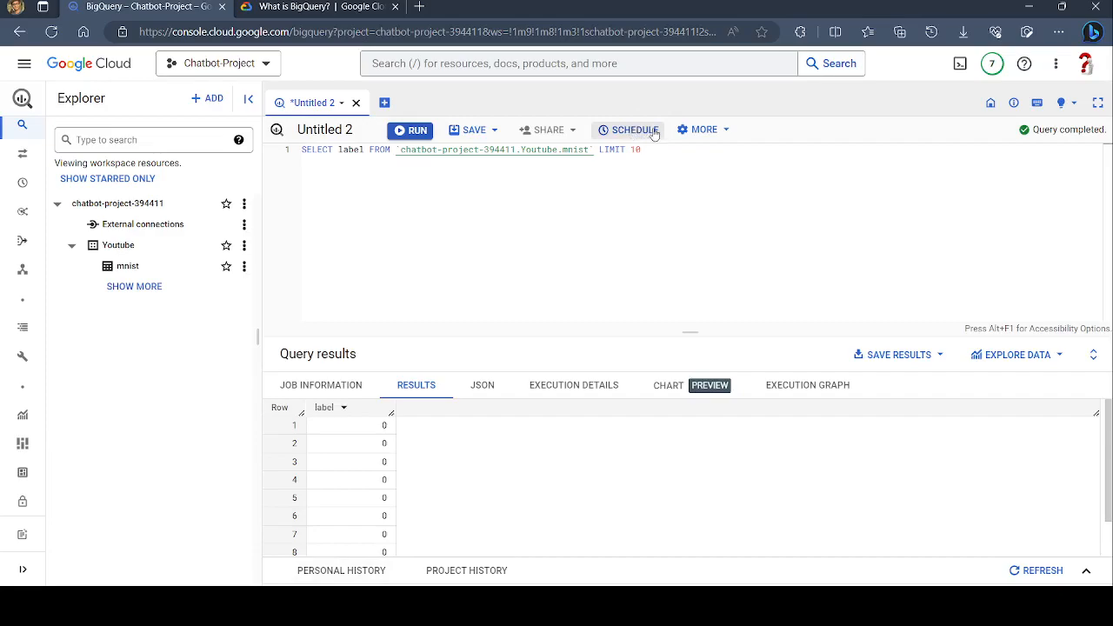
{"action": "left_click", "coordinate": [703, 137]}
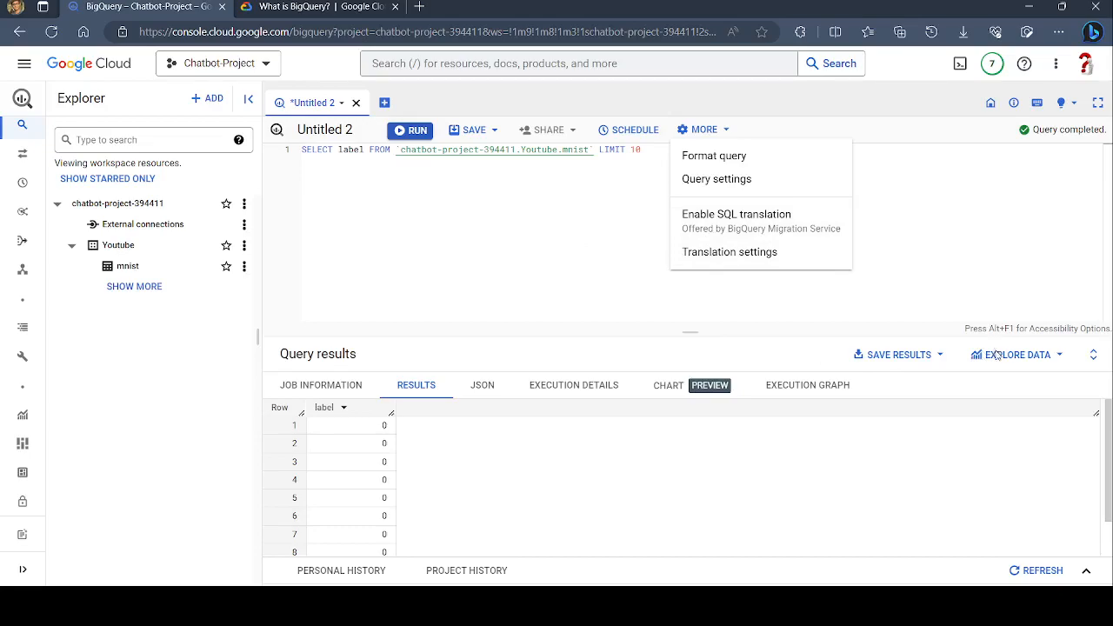
{"action": "left_click", "coordinate": [486, 392]}
{"action": "left_click", "coordinate": [483, 387]}
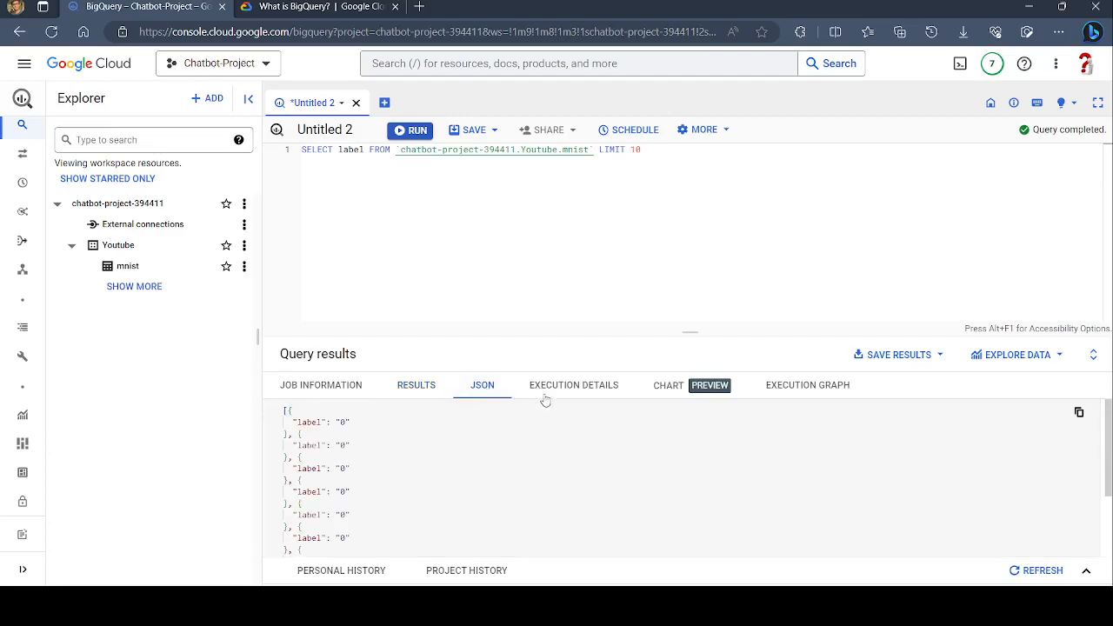
{"action": "left_click", "coordinate": [576, 393]}
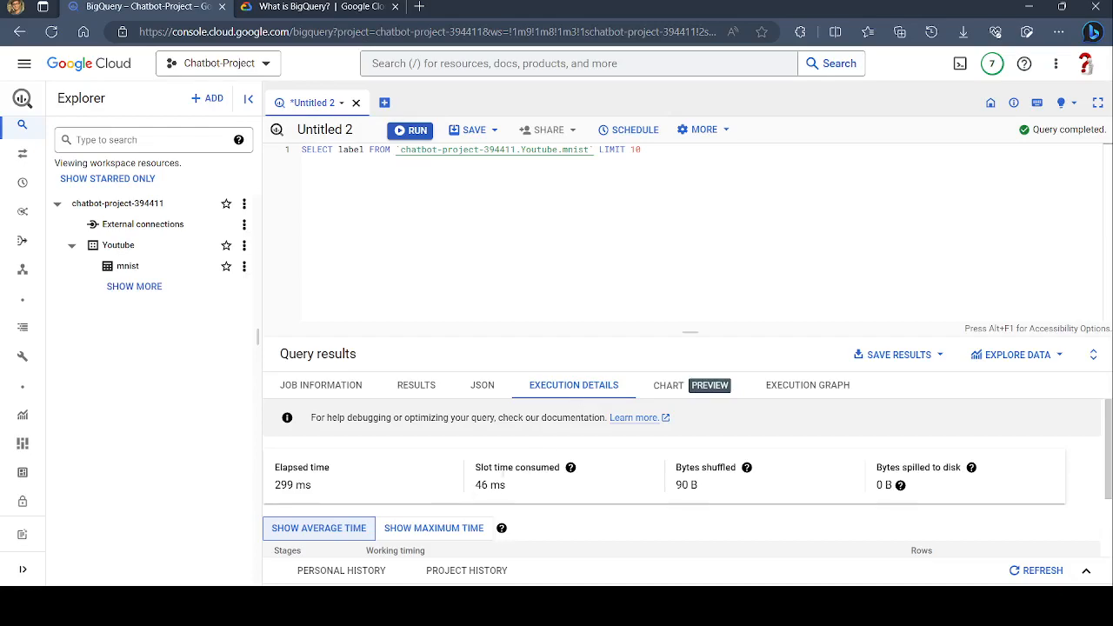
Review the query results' chart with its configuration, and examine the execution graph down to the output stage.
{"action": "left_click", "coordinate": [669, 397]}
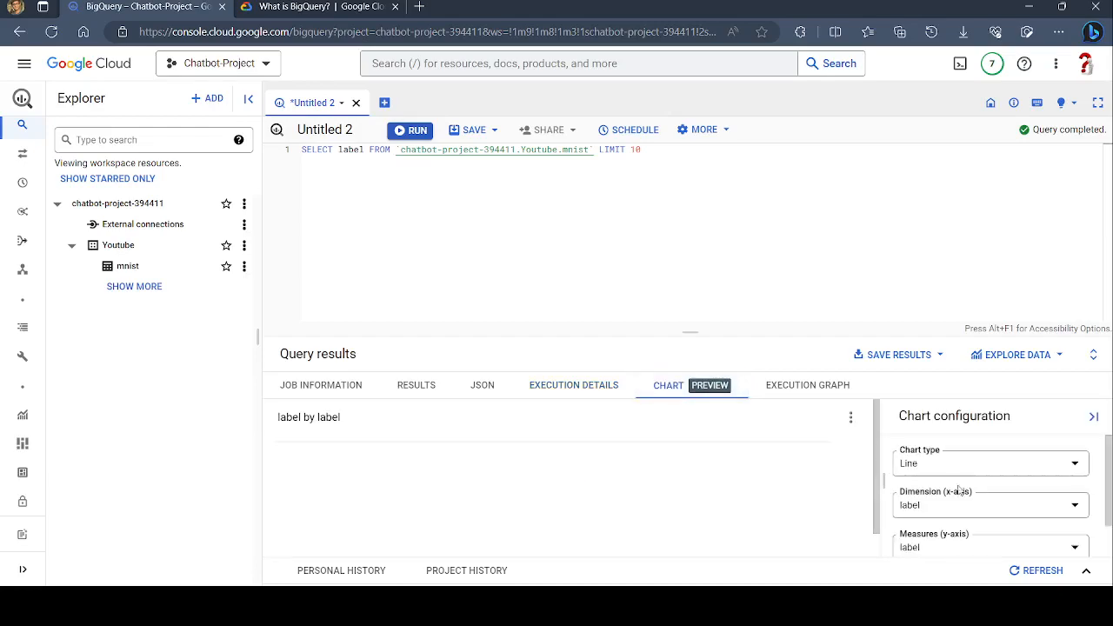
{"action": "left_click", "coordinate": [1110, 544]}
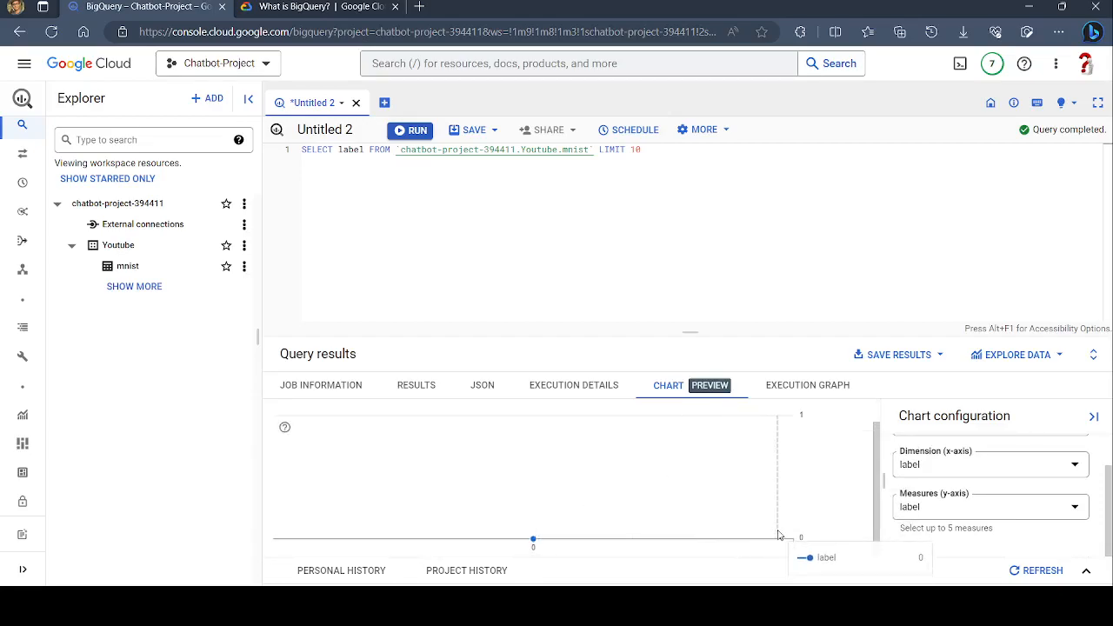
{"action": "left_click", "coordinate": [802, 394]}
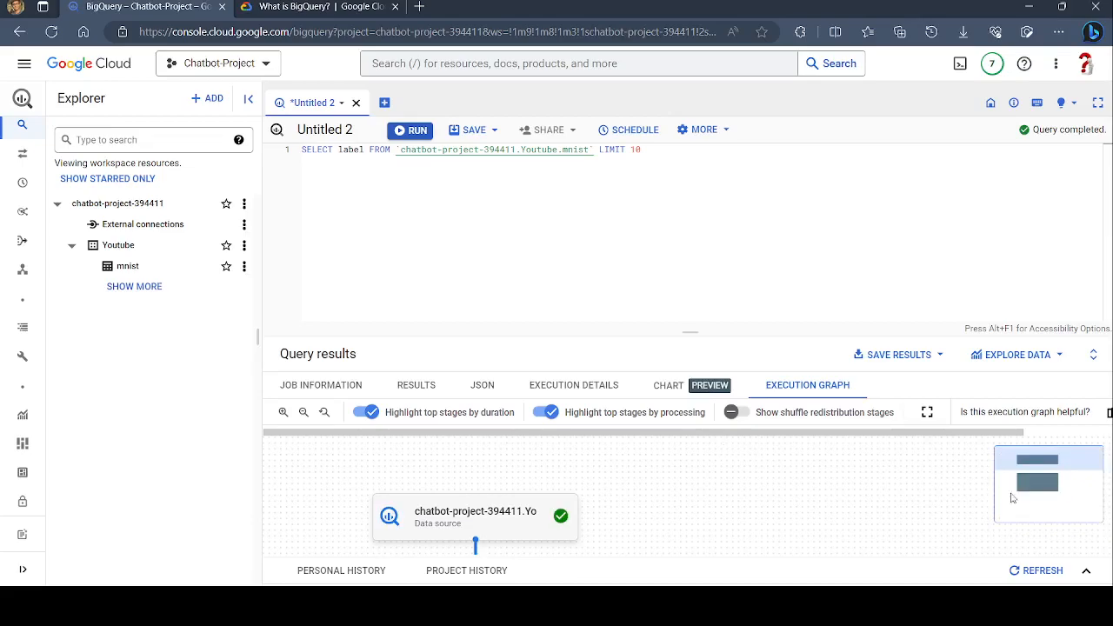
{"action": "left_click_drag", "start_coordinate": [659, 513], "coordinate": [687, 389]}
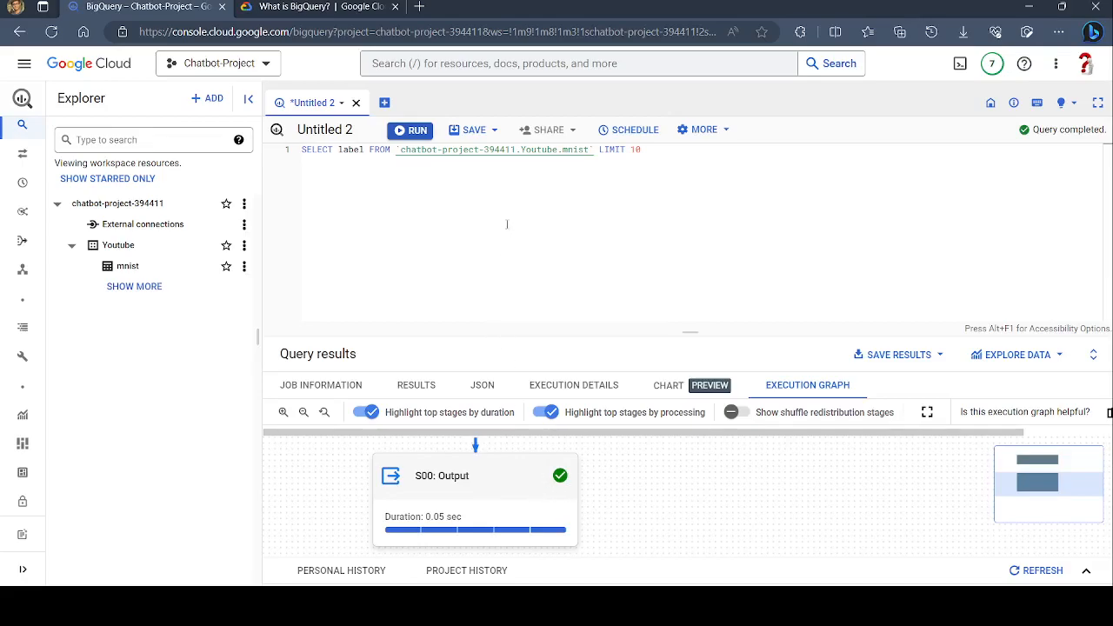
Save the query under the name test1 with personal visibility.
{"action": "left_click", "coordinate": [466, 132]}
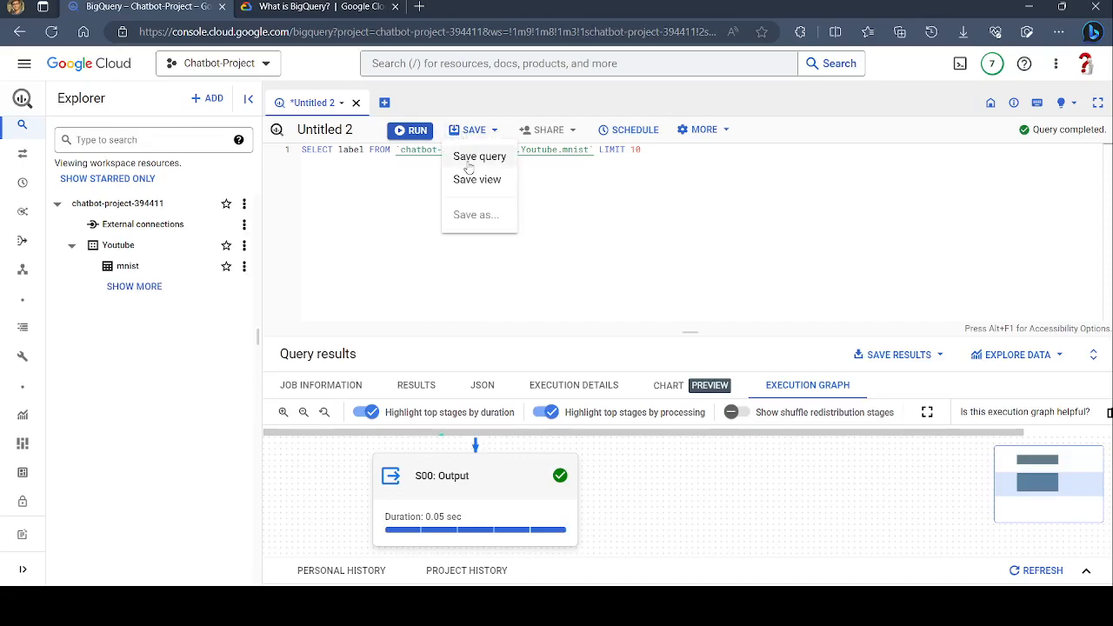
{"action": "left_click", "coordinate": [469, 158]}
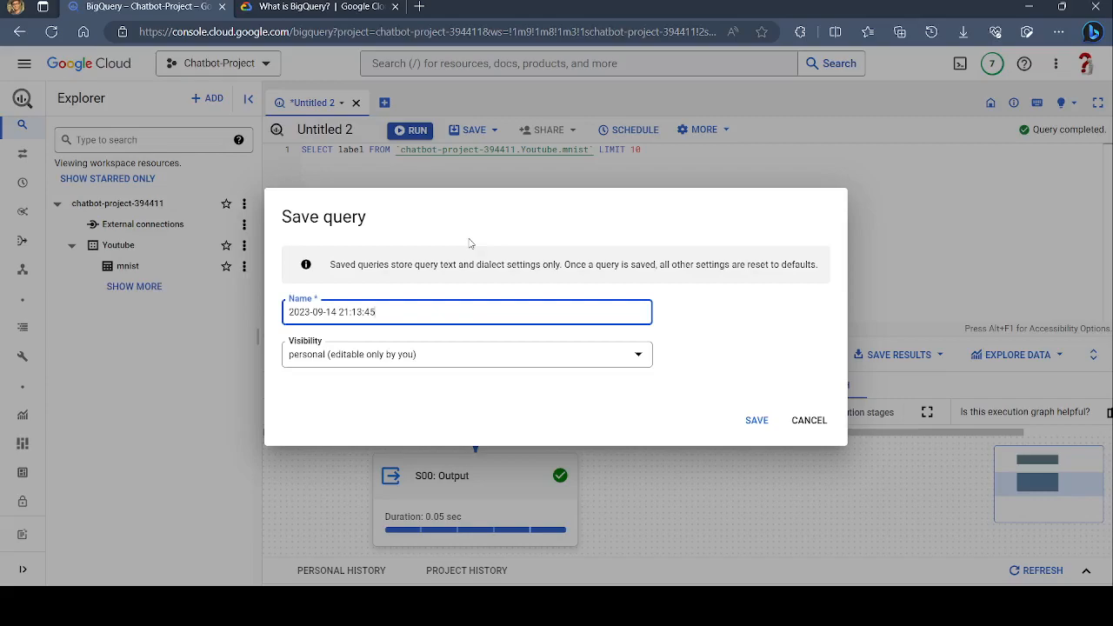
{"action": "key", "text": "BackSpace"}
{"action": "key", "text": "BackSpace"}
{"action": "key", "text": "BackSpace"}
{"action": "key", "text": "BackSpace"}
{"action": "key", "text": "BackSpace"}
{"action": "key", "text": "BackSpace"}
{"action": "key", "text": "BackSpace"}
{"action": "key", "text": "BackSpace"}
{"action": "key", "text": "BackSpace"}
{"action": "key", "text": "BackSpace"}
{"action": "key", "text": "BackSpace"}
{"action": "key", "text": "BackSpace"}
{"action": "key", "text": "BackSpace"}
{"action": "key", "text": "BackSpace"}
{"action": "key", "text": "BackSpace"}
{"action": "key", "text": "BackSpace"}
{"action": "key", "text": "BackSpace"}
{"action": "key", "text": "BackSpace"}
{"action": "key", "text": "BackSpace"}
{"action": "type", "text": "est1"}
{"action": "left_click", "coordinate": [754, 425]}
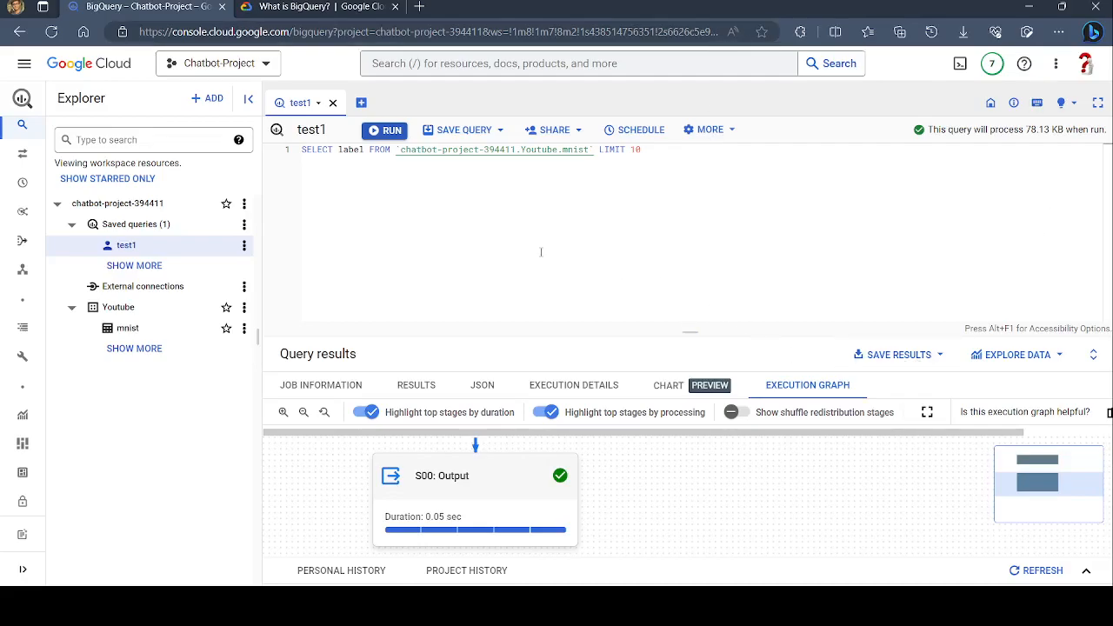
Look at the video tutorials section in the BigQuery documentation and return to the BigQuery console.
{"action": "left_click", "coordinate": [300, 8]}
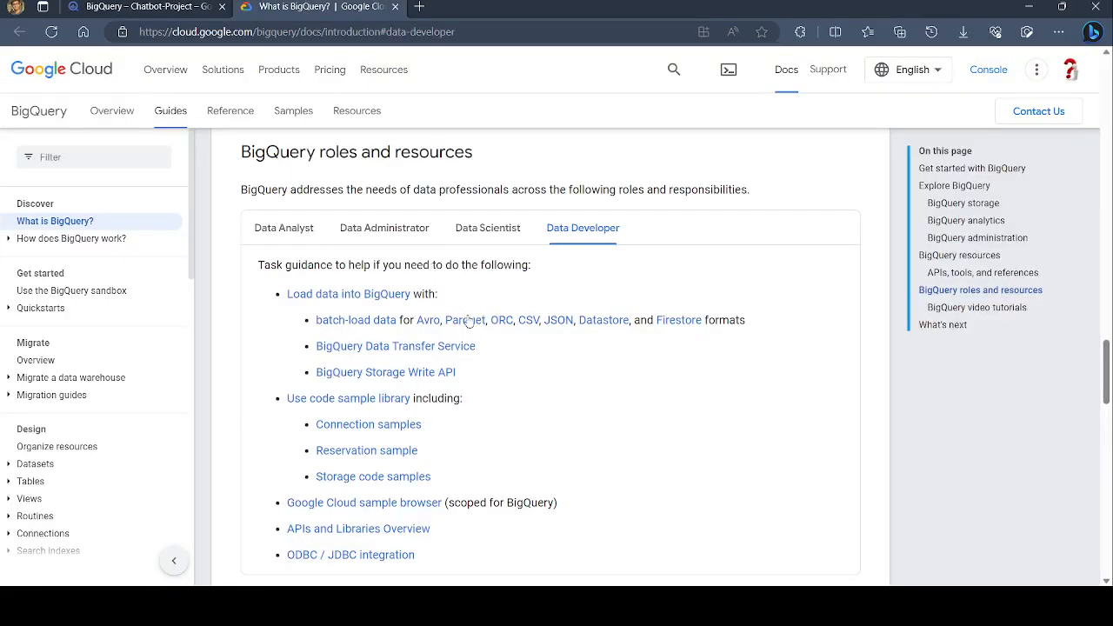
{"action": "scroll", "coordinate": [475, 335], "scroll_direction": "down", "scroll_amount": 2}
{"action": "scroll", "coordinate": [475, 335], "scroll_direction": "down", "scroll_amount": 3}
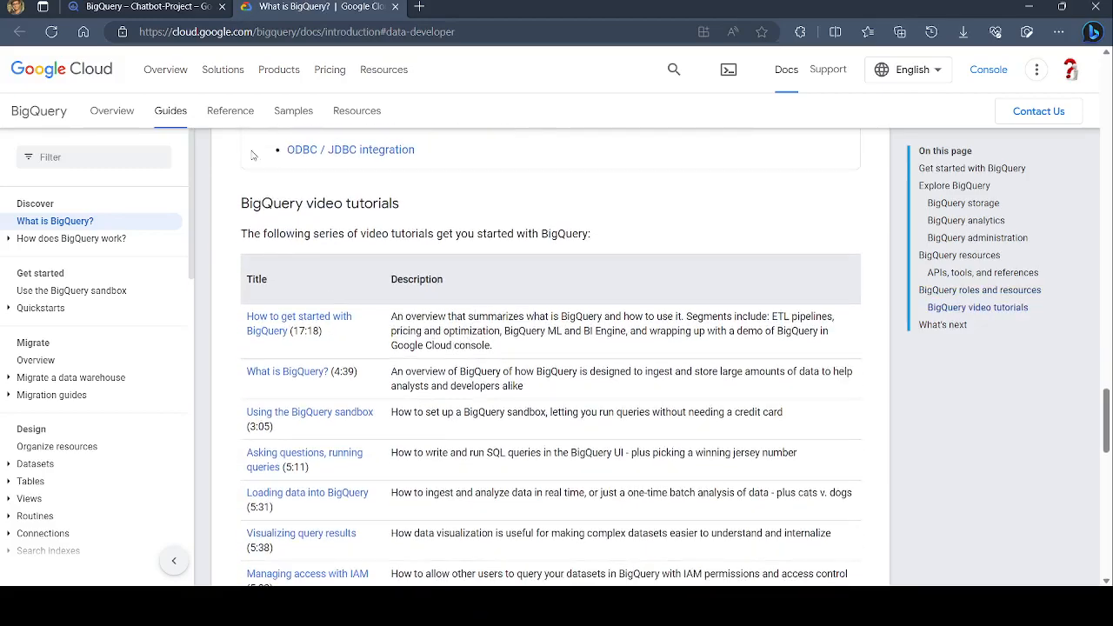
{"action": "left_click", "coordinate": [164, 5]}
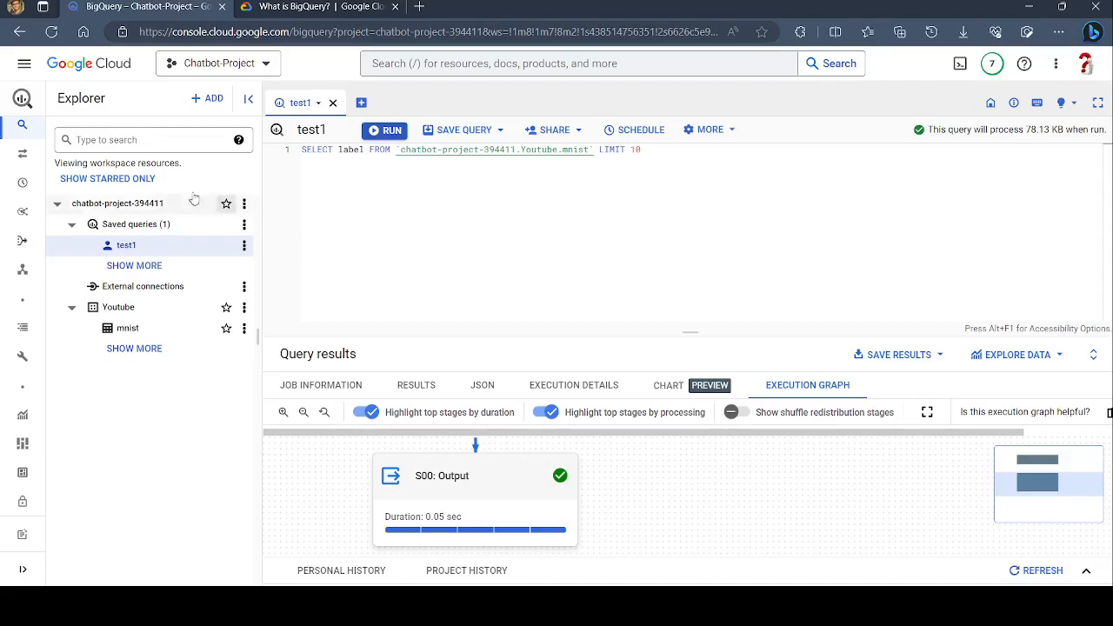
Search the Explorer's resources for "pub".
{"action": "left_click", "coordinate": [127, 146]}
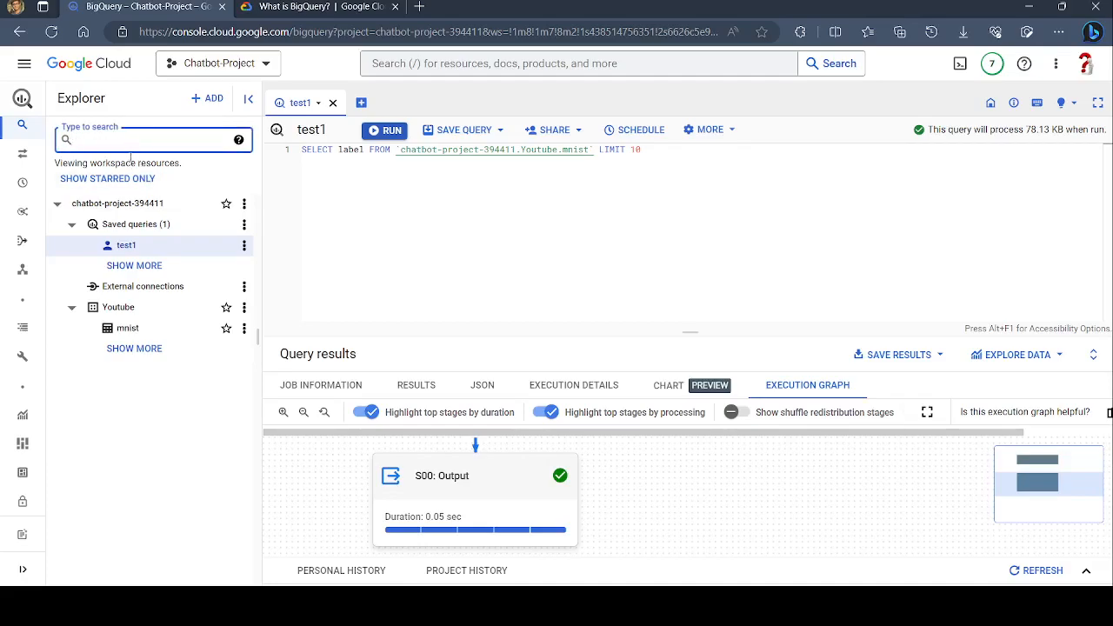
{"action": "type", "text": "pub"}
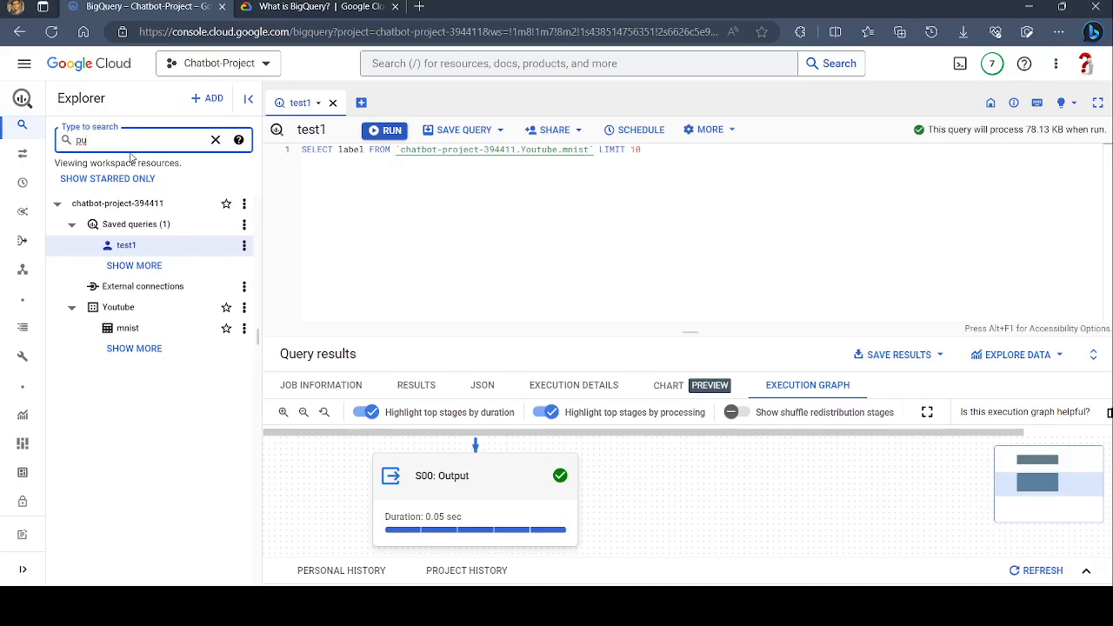